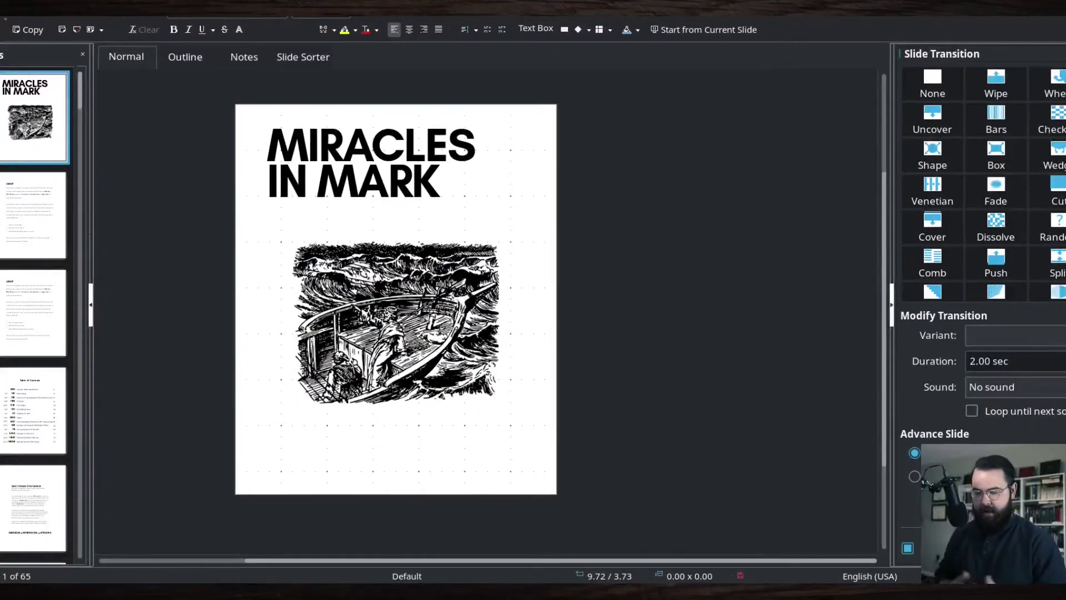
- Jump down to the Feeding Five Thousand slide, then back to the Miracles in Mark cover
scroll(7, 292, down, 5)
scroll(8, 292, down, 10)
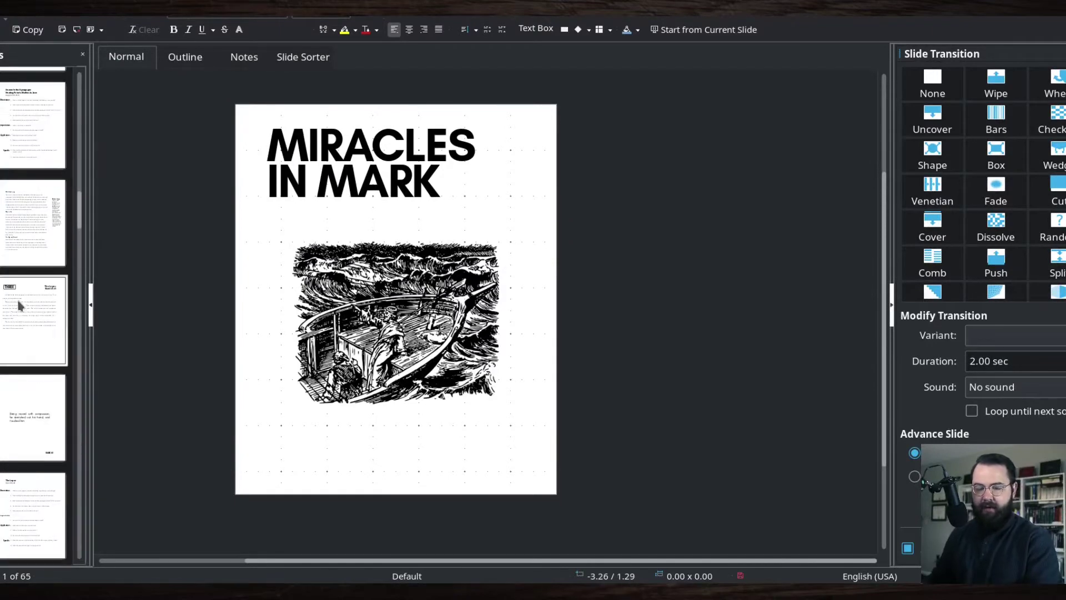
click(51, 510)
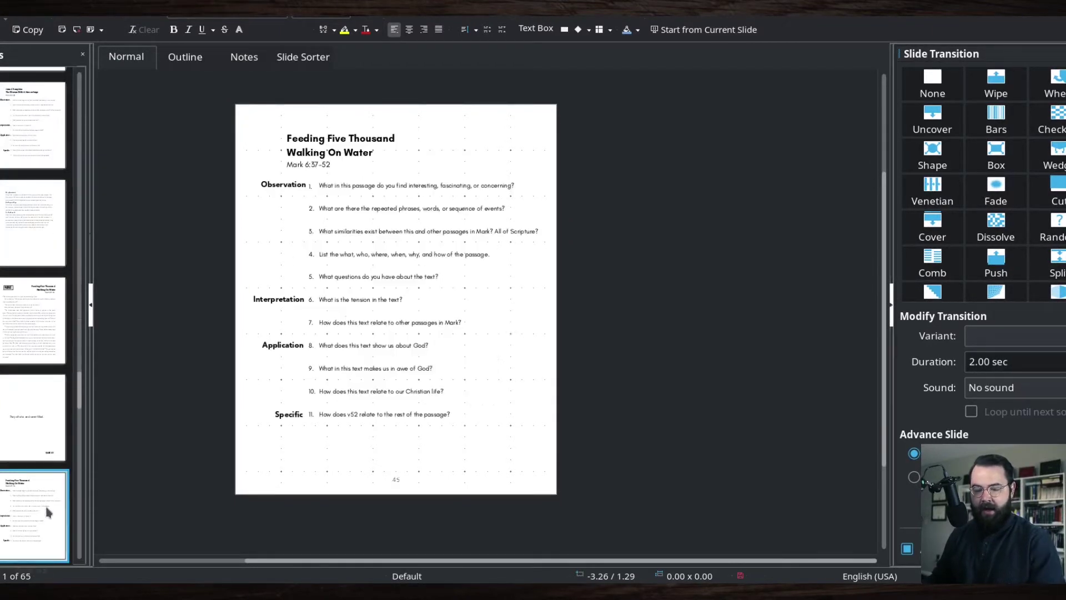
scroll(42, 358, up, 10)
scroll(42, 359, up, 10)
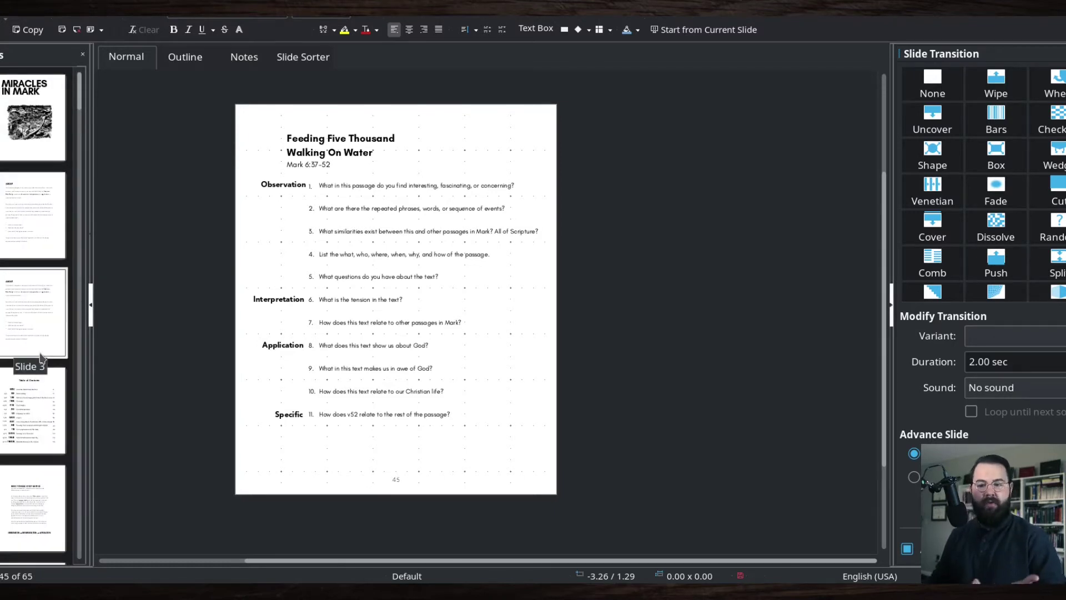
click(21, 142)
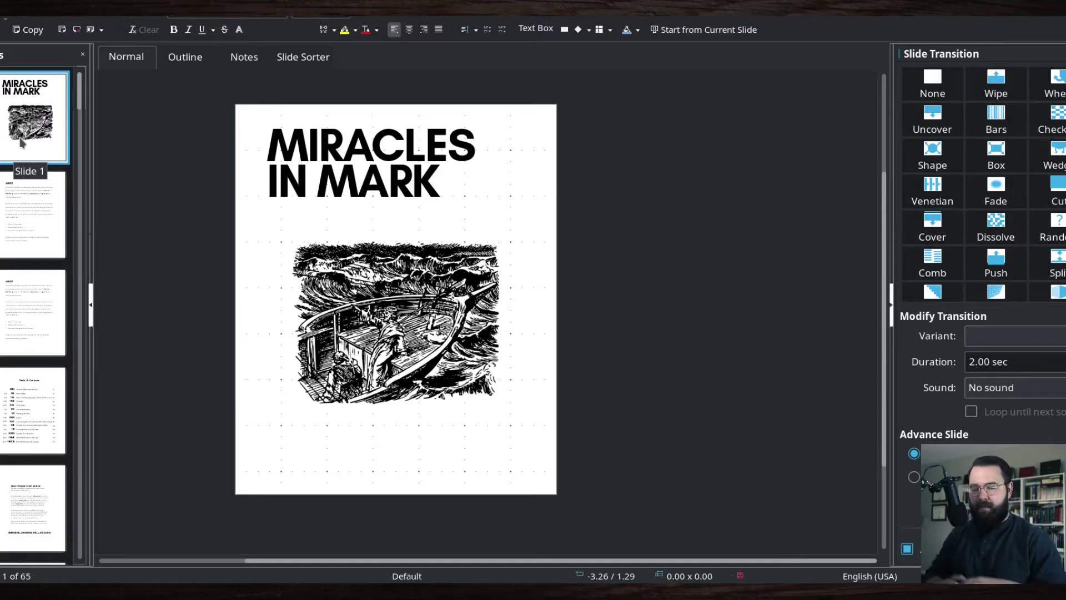
- Glance at the slide grid, then check the slide's paper size and margins without changing them
click(305, 62)
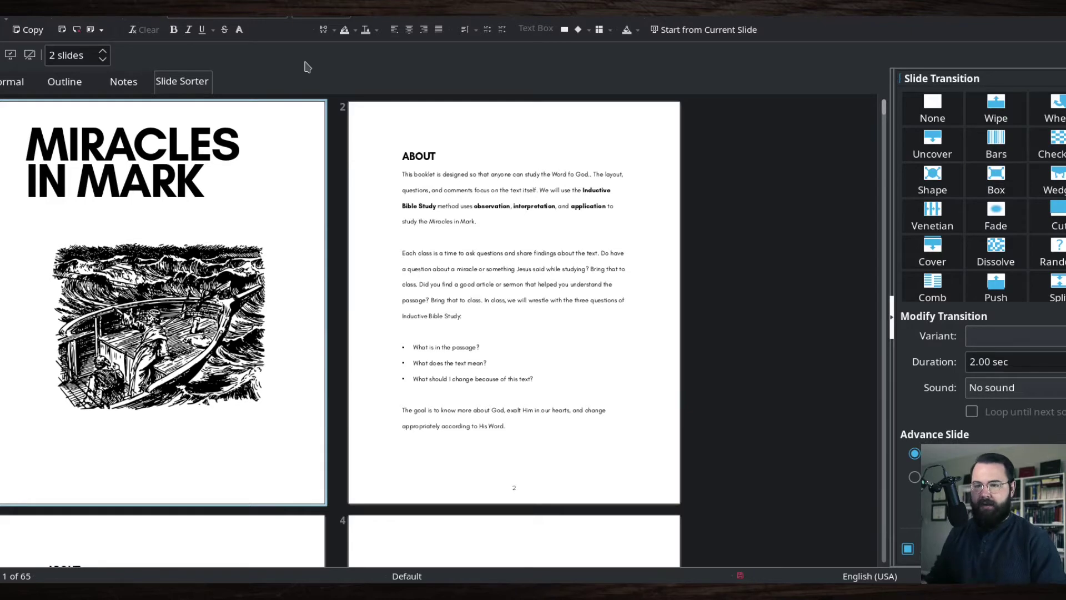
click(13, 82)
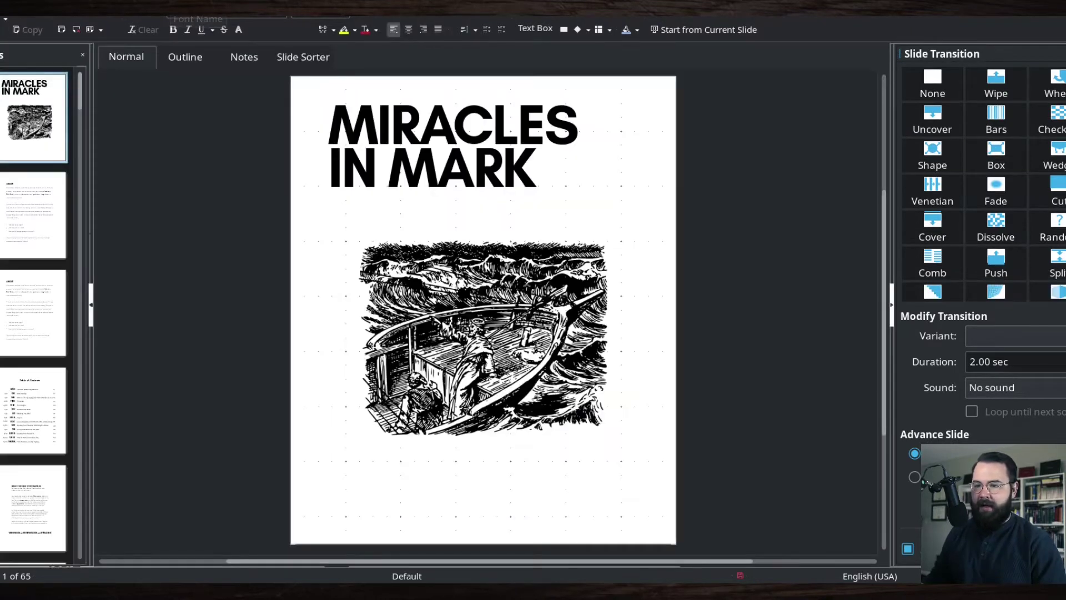
click(14, 23)
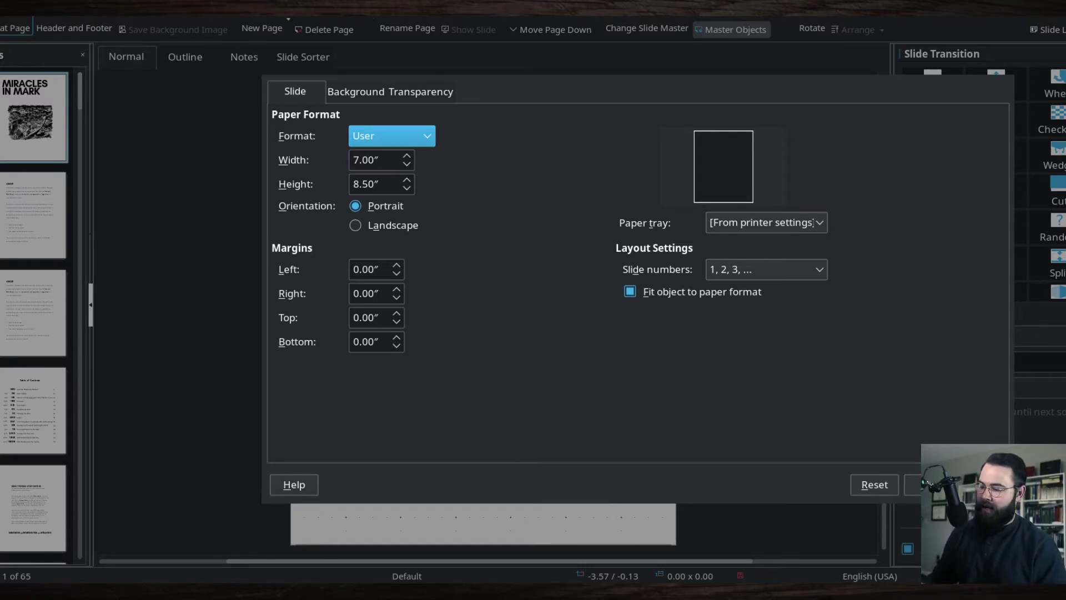
click(929, 484)
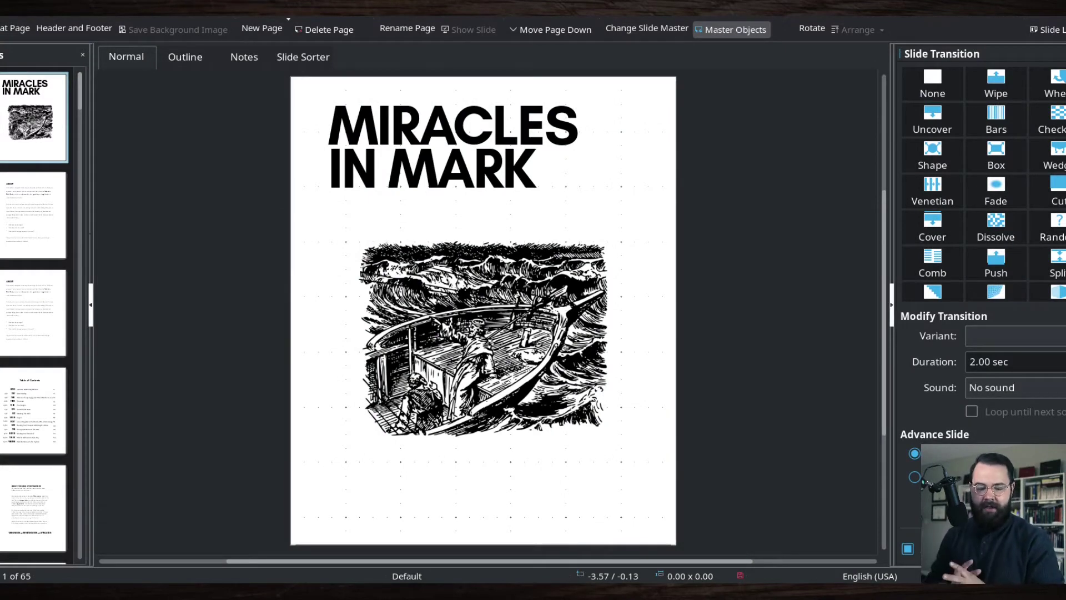
- Page through the ABOUT, Table of Contents and Inductive Bible Study Method slides
click(53, 226)
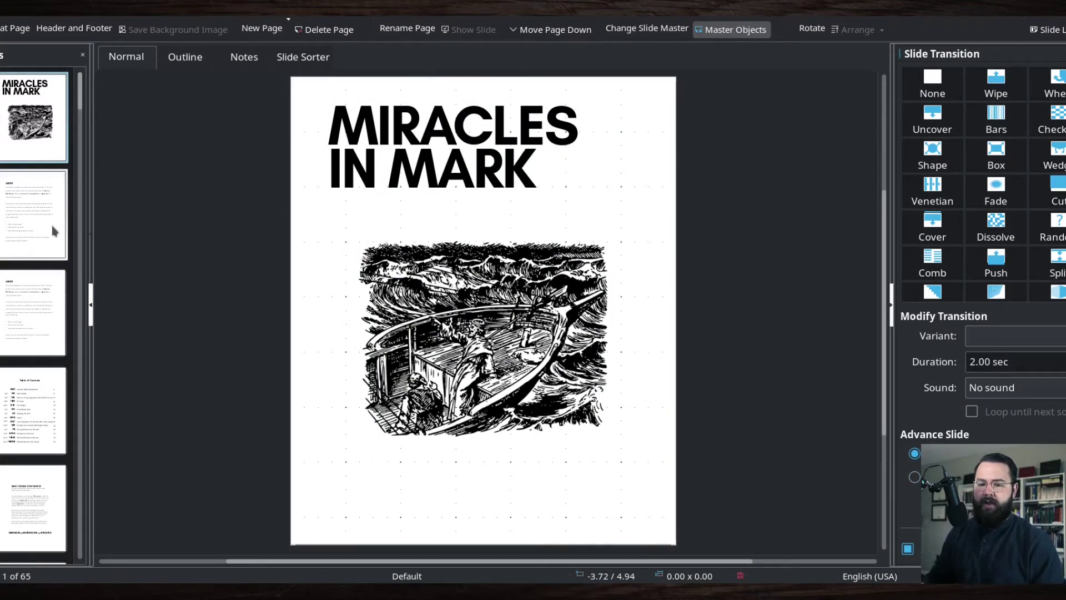
key(Down)
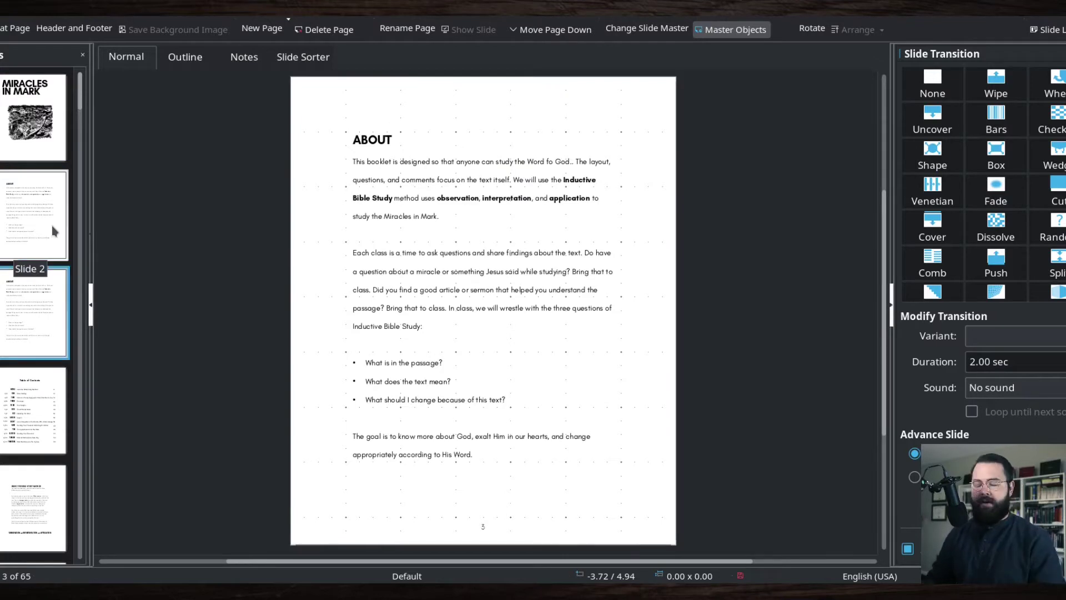
click(35, 223)
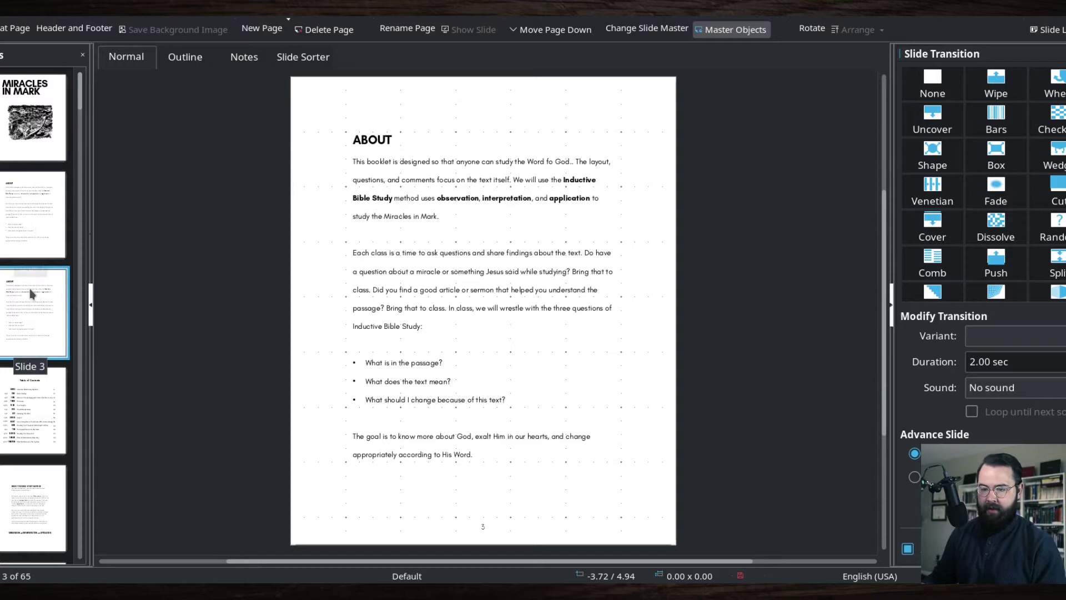
click(14, 397)
click(19, 504)
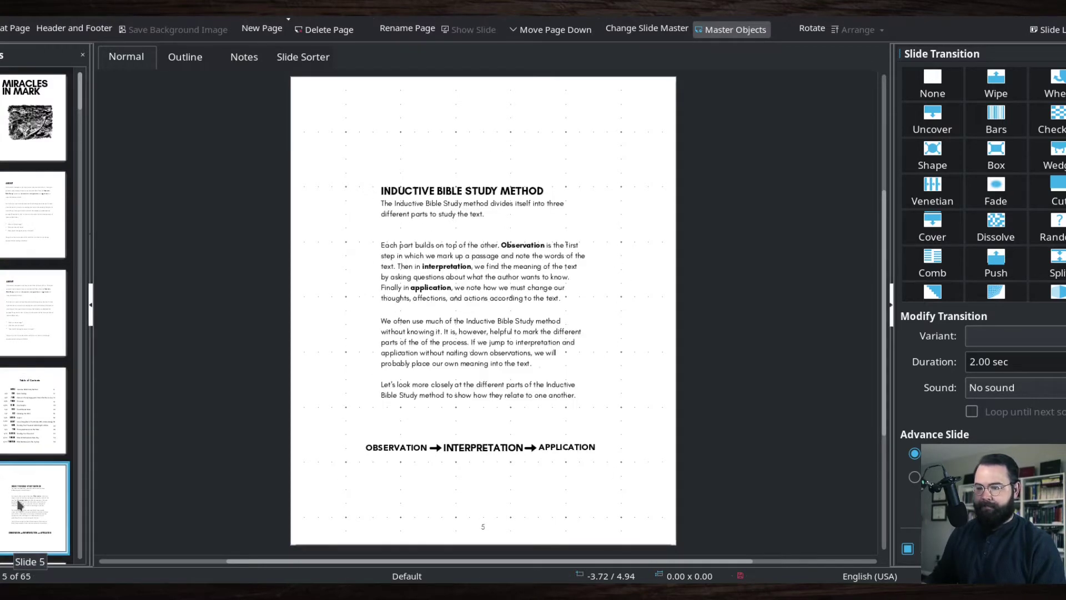
- Continue through Interpretation, Application and Themes/Motifs to Mass Healings, then show the Slide Sorter
scroll(33, 464, down, 3)
click(34, 444)
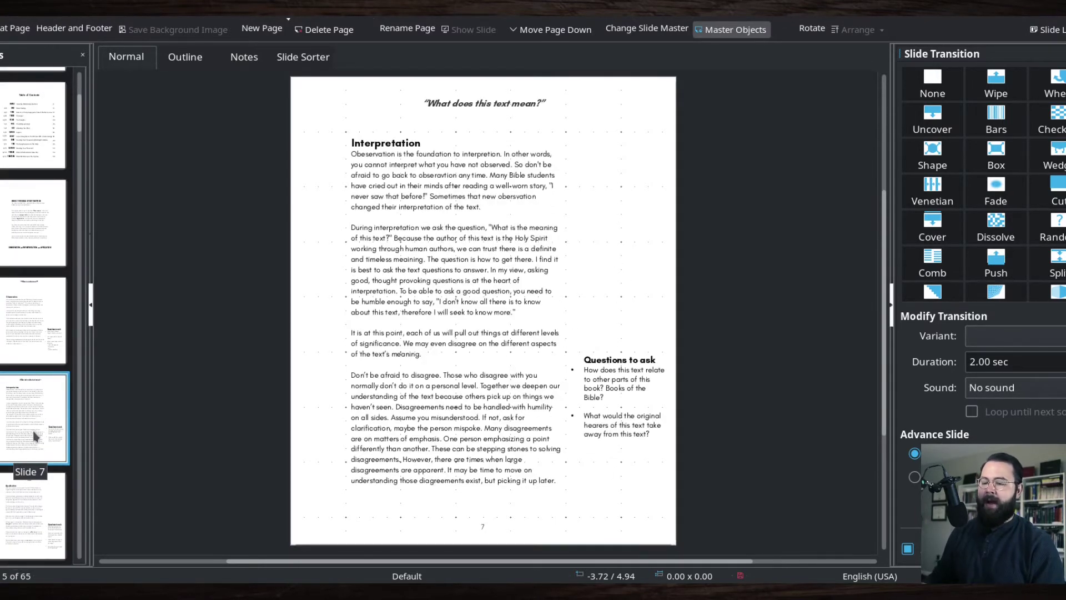
click(20, 490)
scroll(19, 490, down, 3)
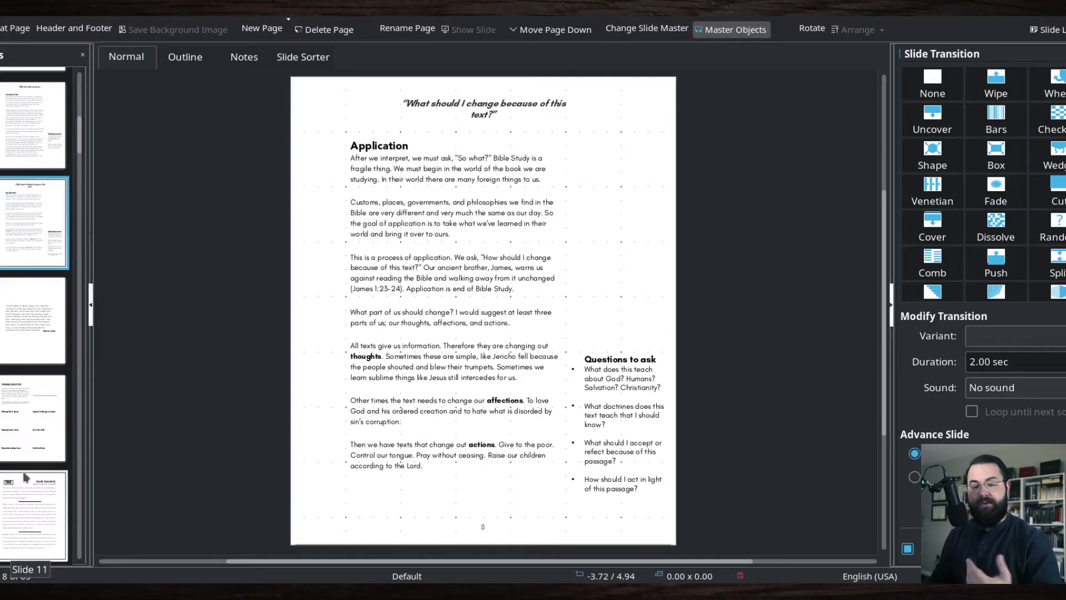
click(34, 449)
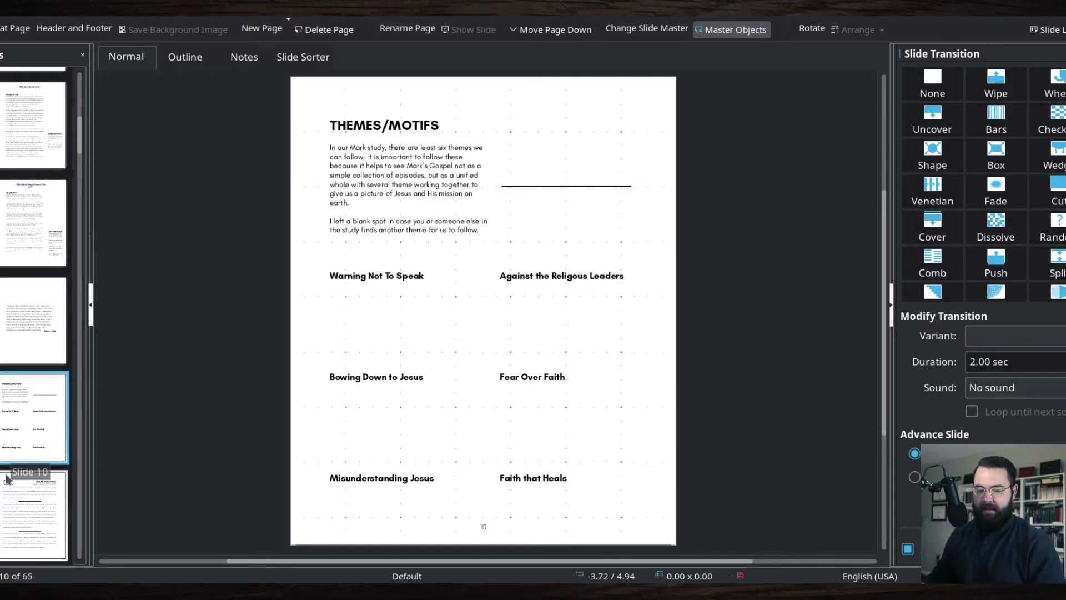
click(19, 508)
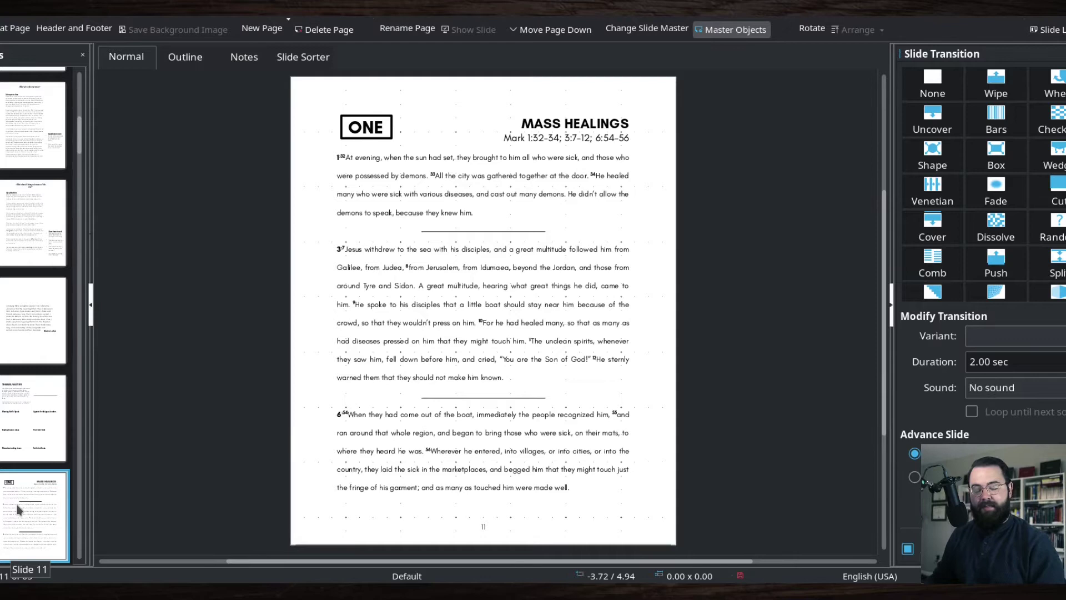
click(303, 56)
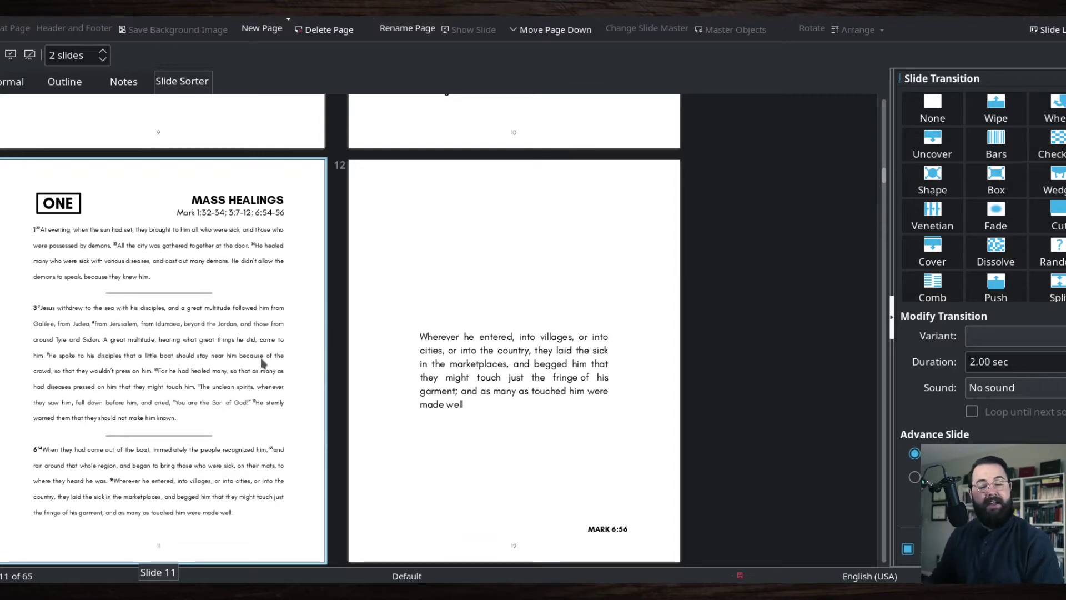
- In Slide Sorter, select the Mark 6:56 quote and Mass Healings questions slides, then scroll to slides 39–40
click(489, 384)
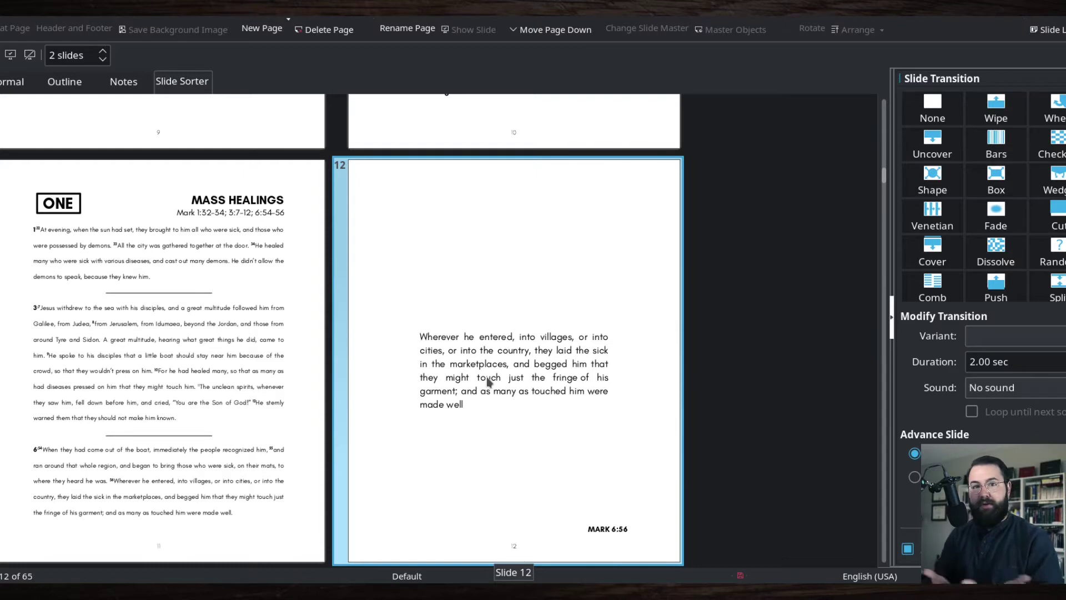
scroll(447, 385, down, 3)
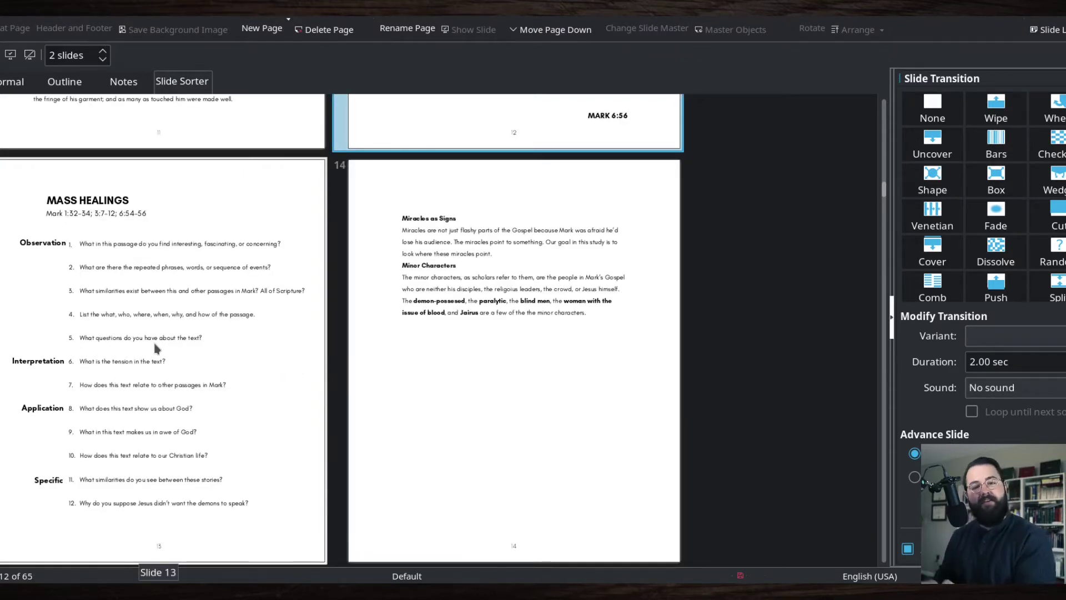
click(137, 238)
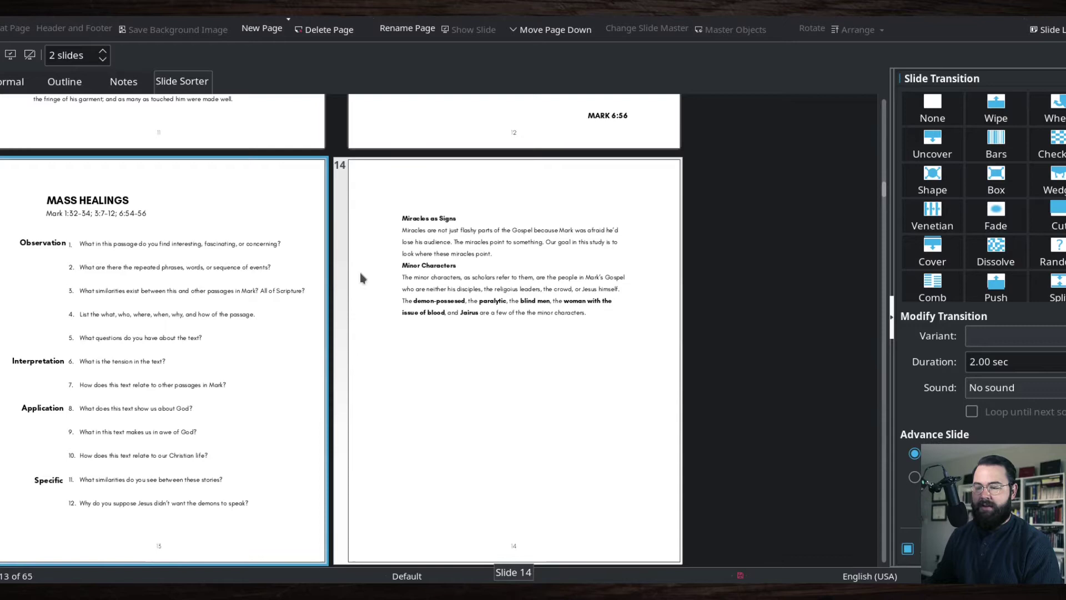
scroll(445, 293, down, 2)
scroll(445, 293, down, 6)
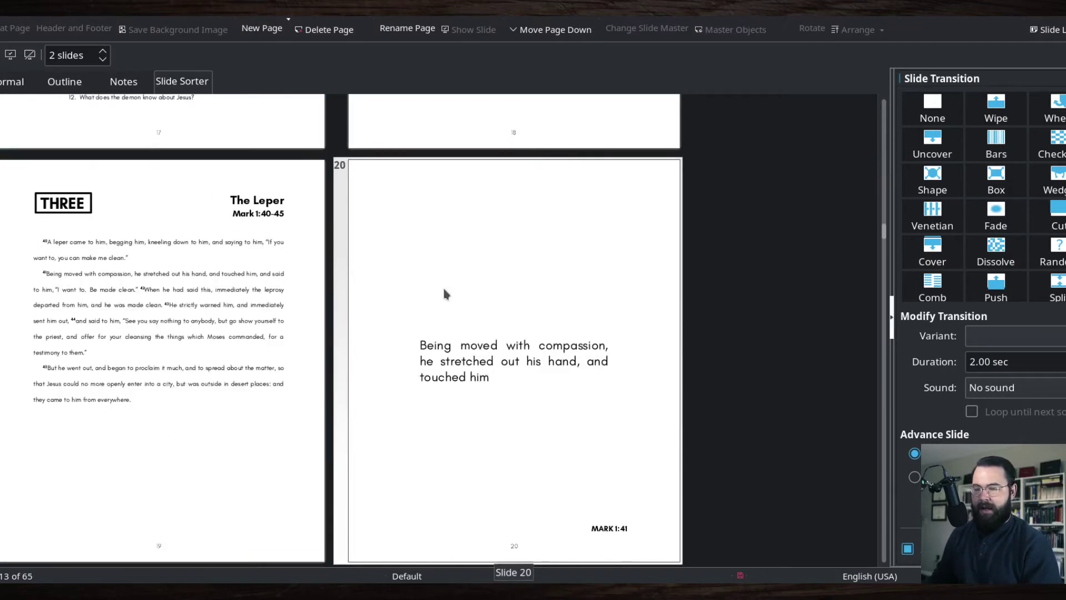
scroll(528, 374, down, 8)
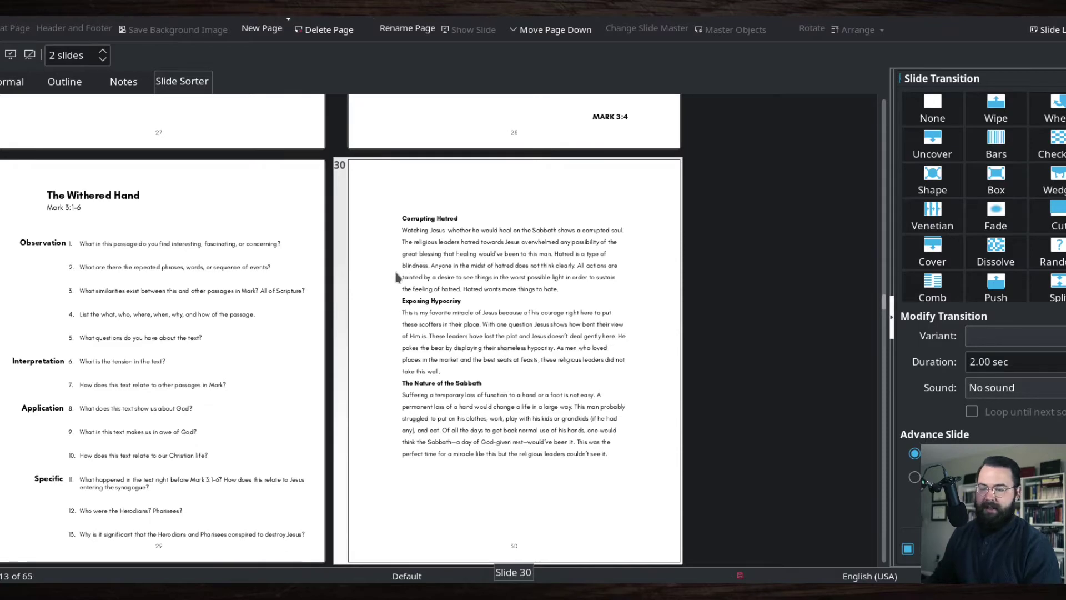
scroll(474, 291, up, 2)
scroll(437, 304, down, 4)
scroll(438, 309, down, 8)
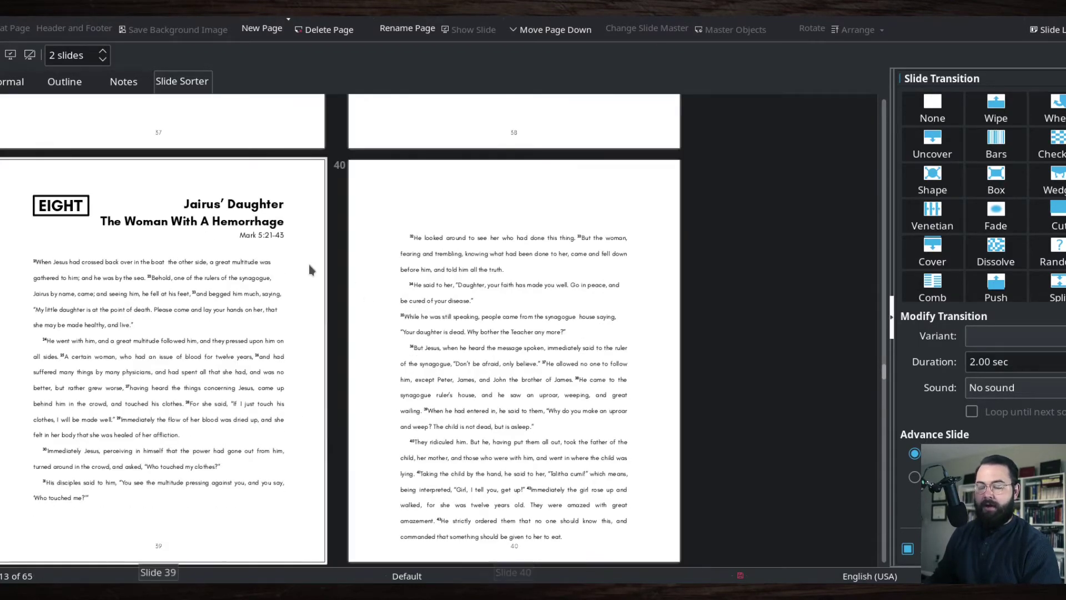
drag(886, 375, 880, 377)
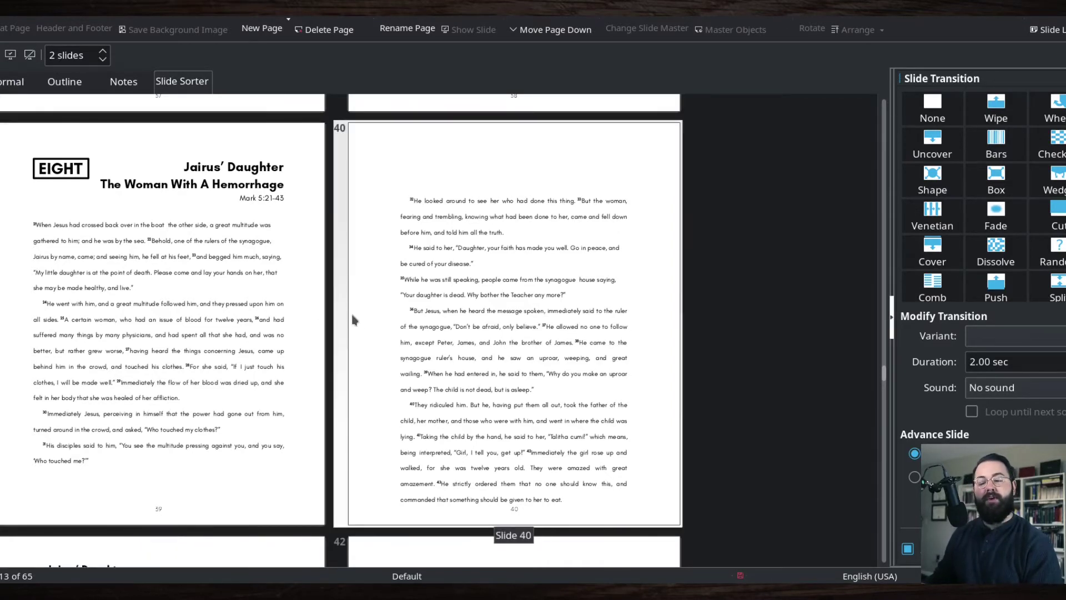
- Return to Normal view and flip between the Mass Healings scripture, Mark 6:56 quote and slide 13 questions
double_click(10, 105)
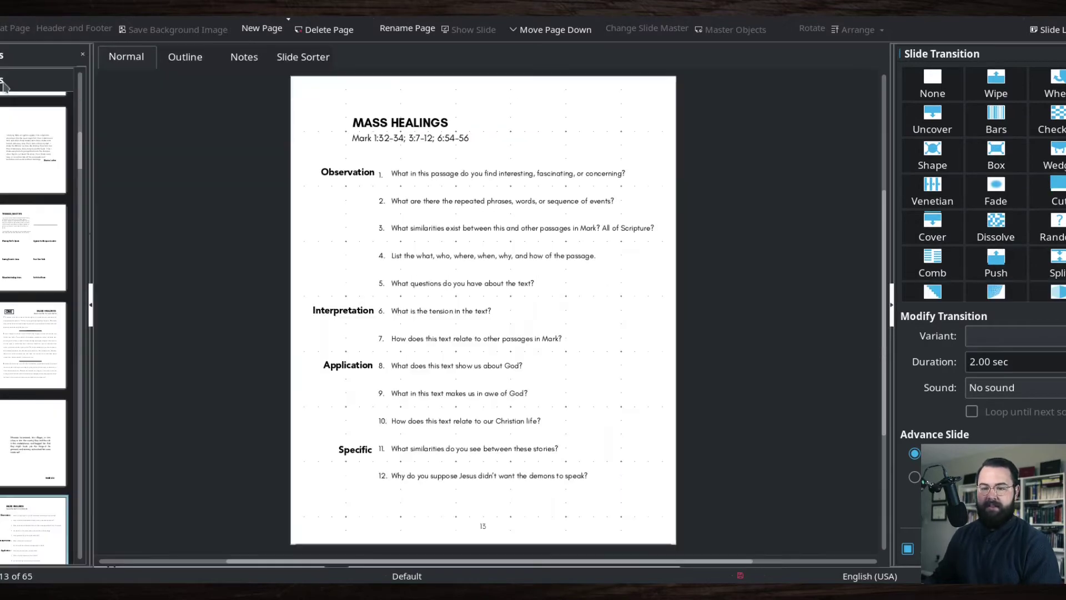
scroll(453, 263, up, 2)
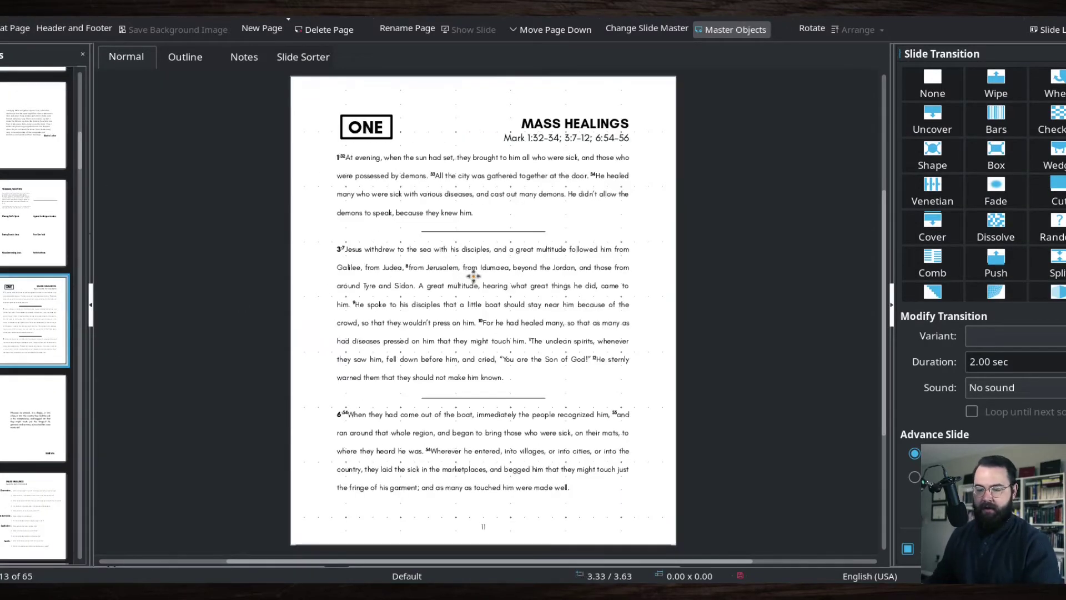
ctrl+scroll(472, 276, up, 3)
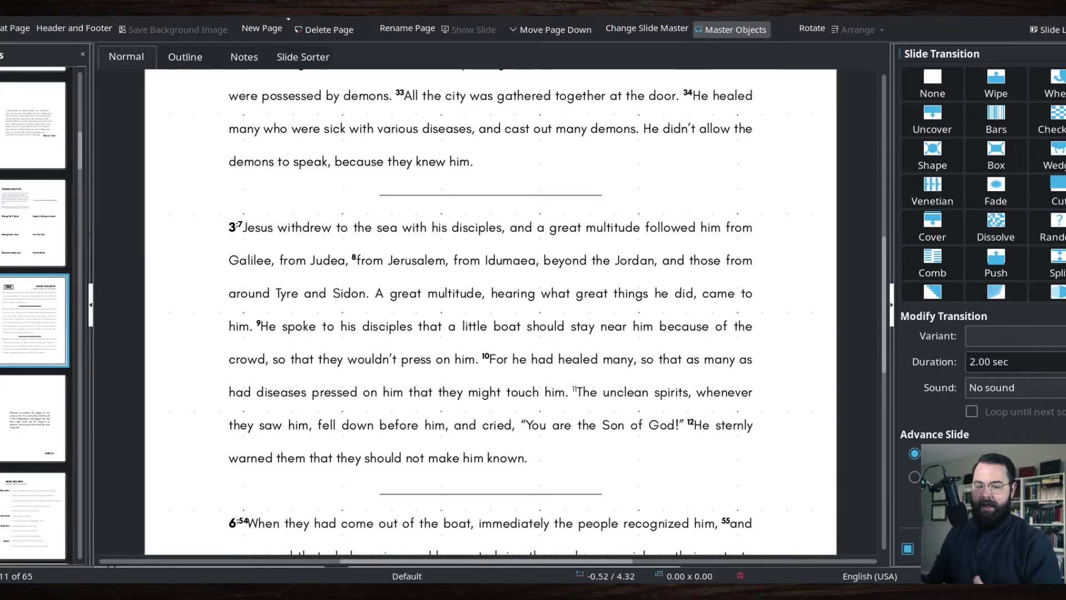
click(2, 431)
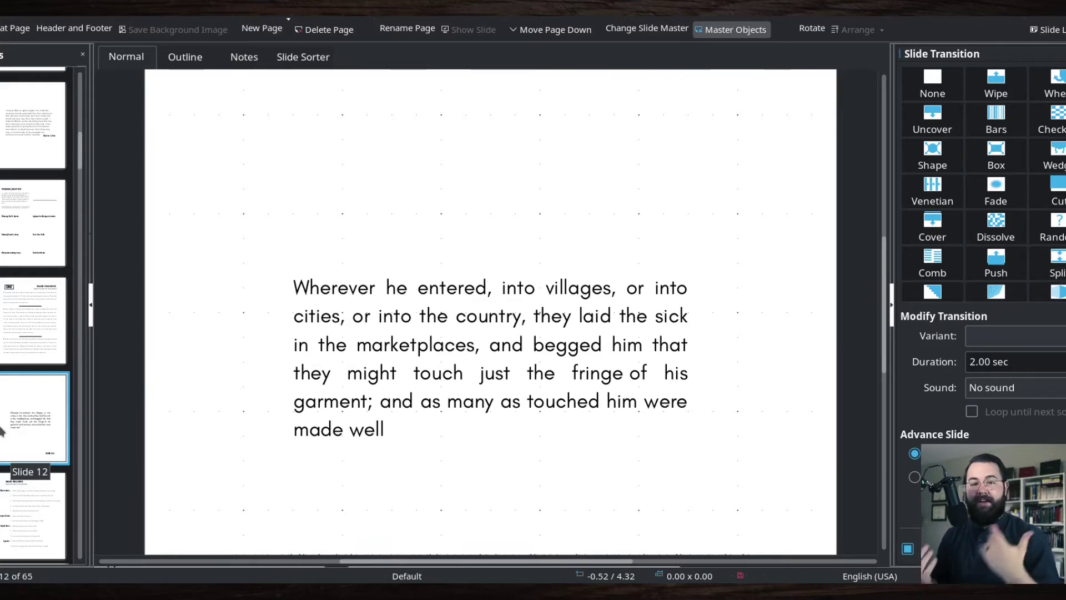
click(25, 341)
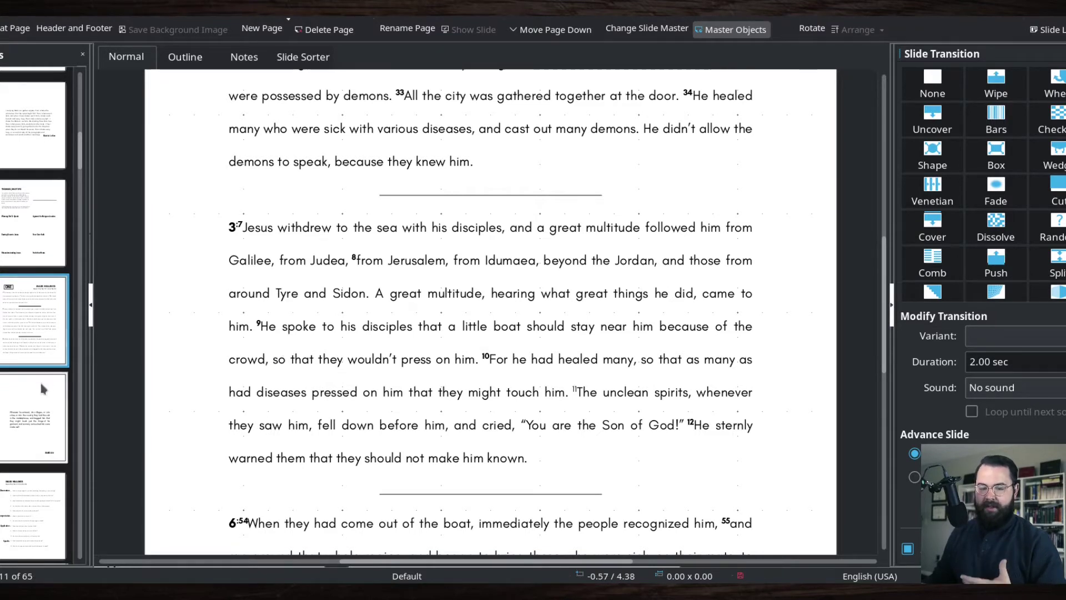
click(38, 400)
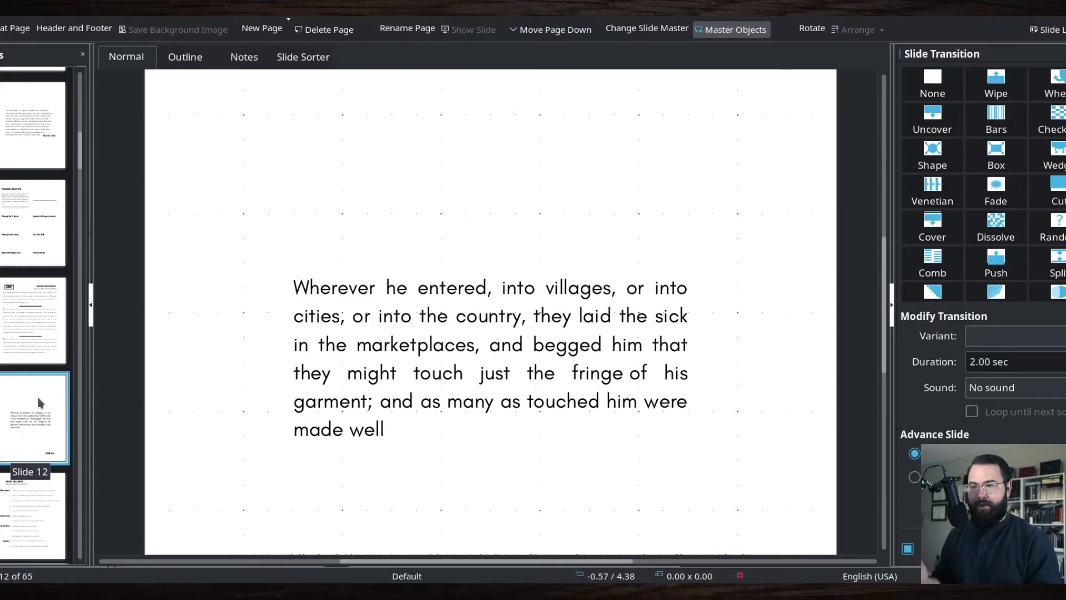
click(5, 512)
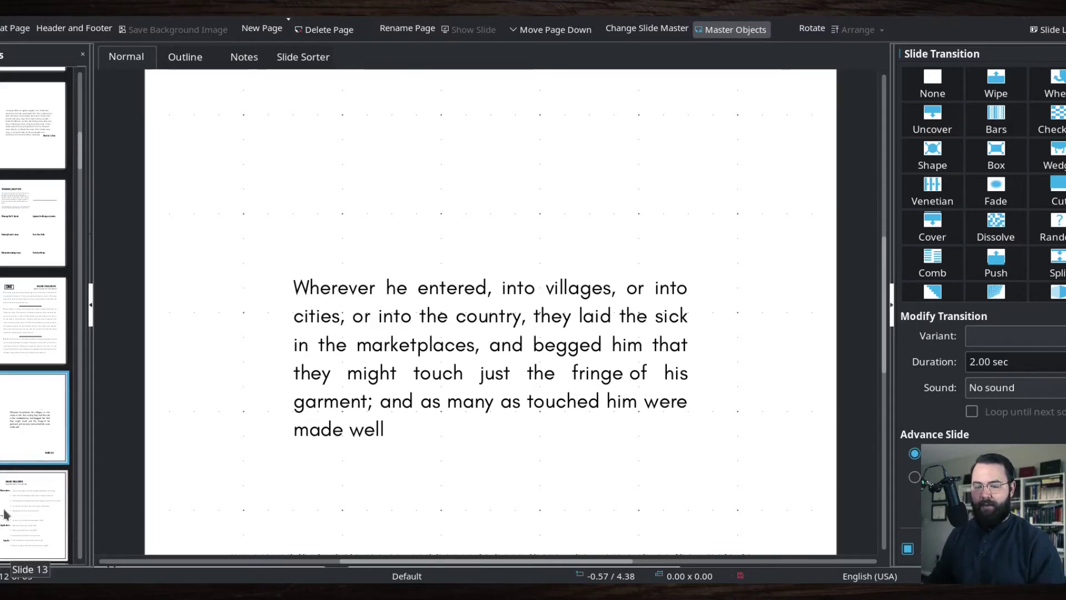
scroll(273, 368, down, 3)
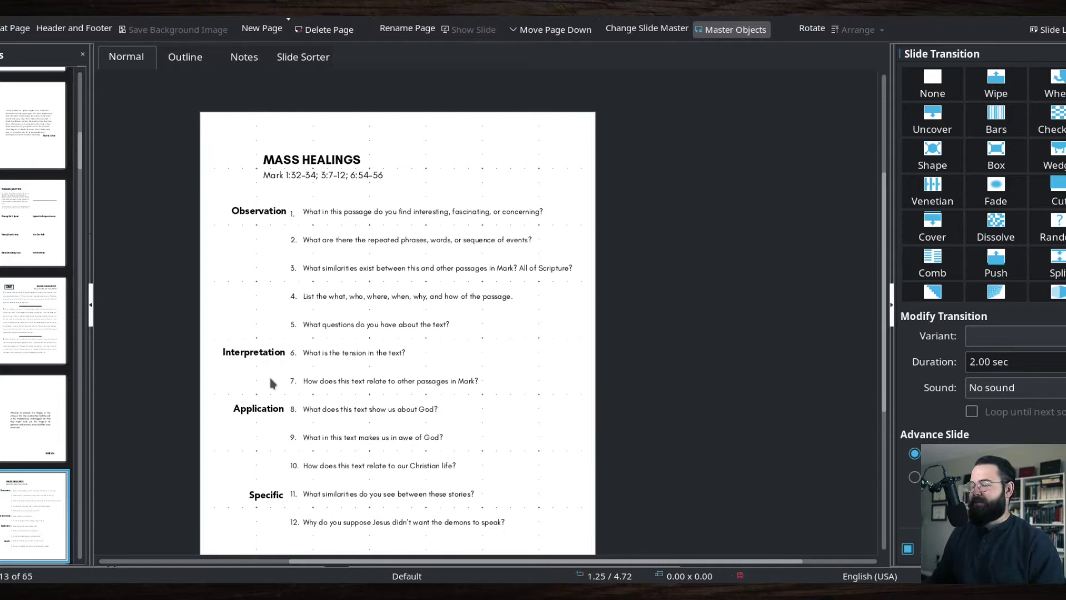
- Go to the slide 11 scripture page and open the Print dialog with Ctrl+P
click(42, 343)
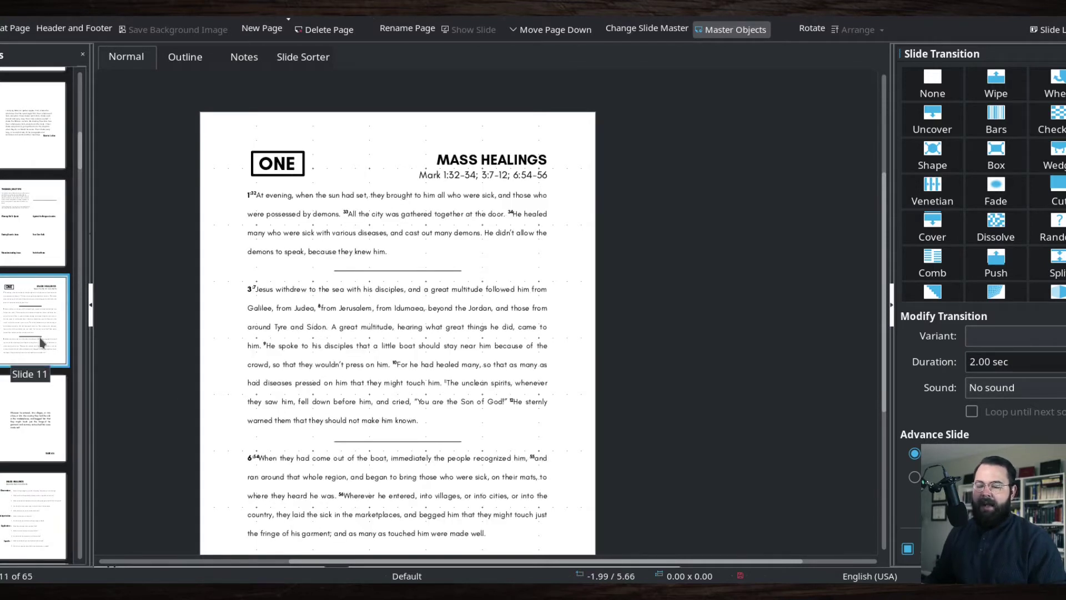
scroll(885, 304, down, 1)
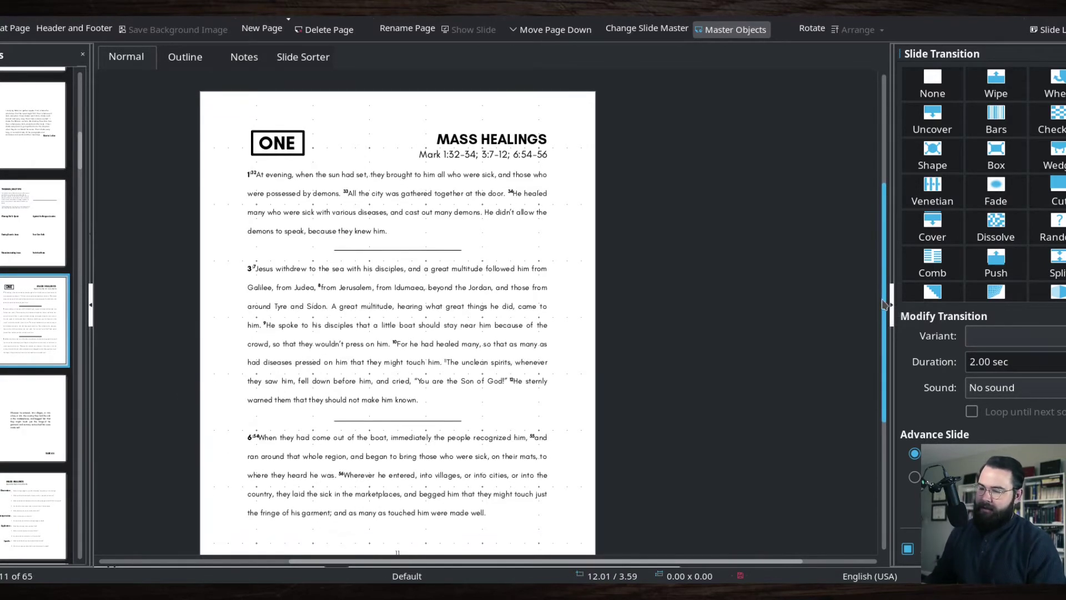
scroll(885, 305, down, 1)
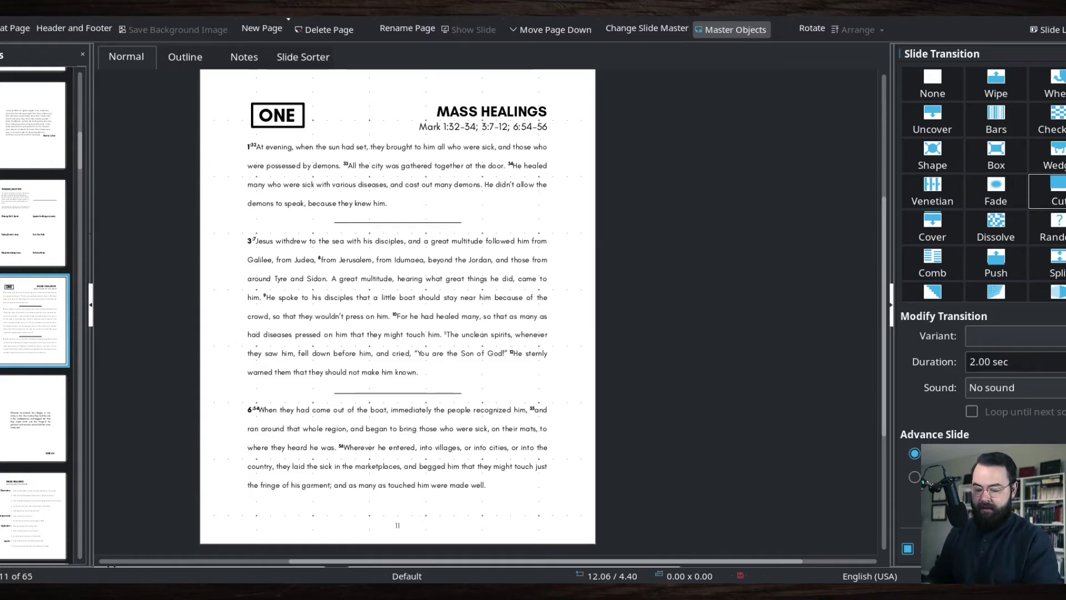
key(ctrl+p)
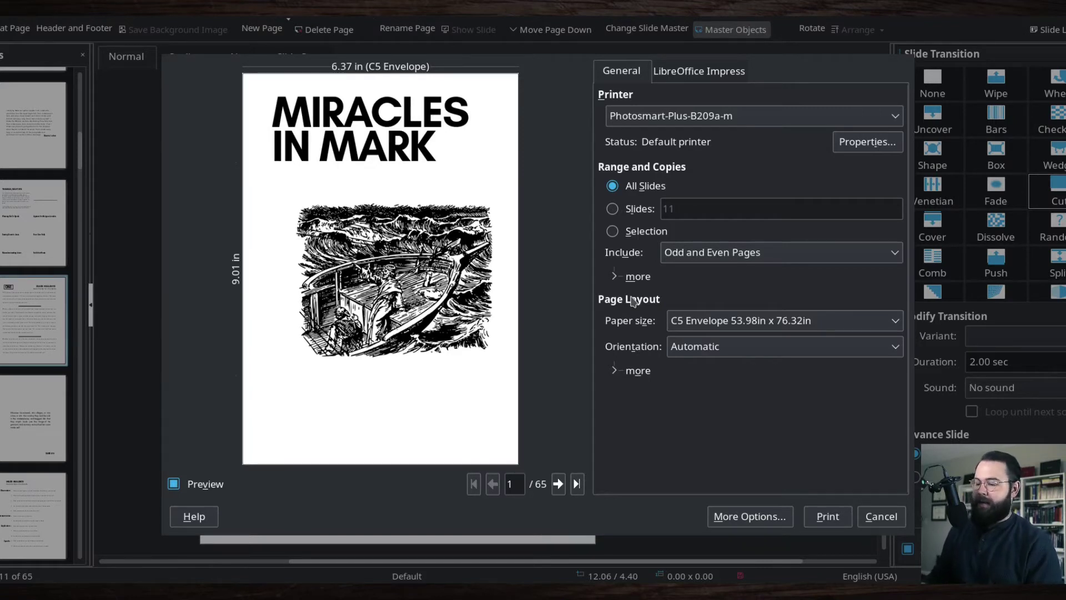
- Set the print layout to 2 pages per sheet and preview the resulting sheets
click(558, 484)
click(491, 485)
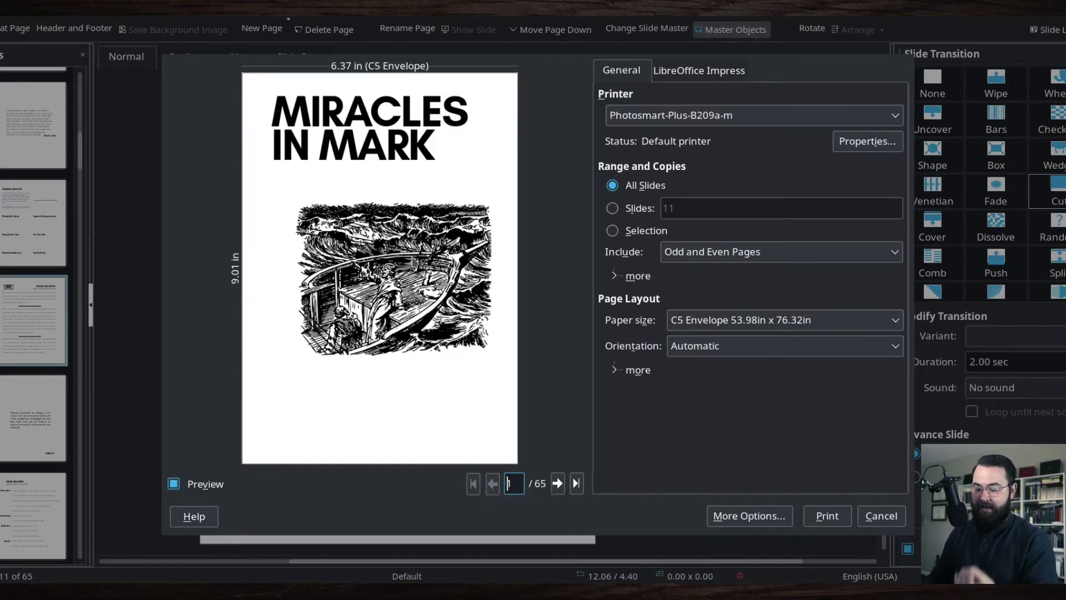
click(639, 371)
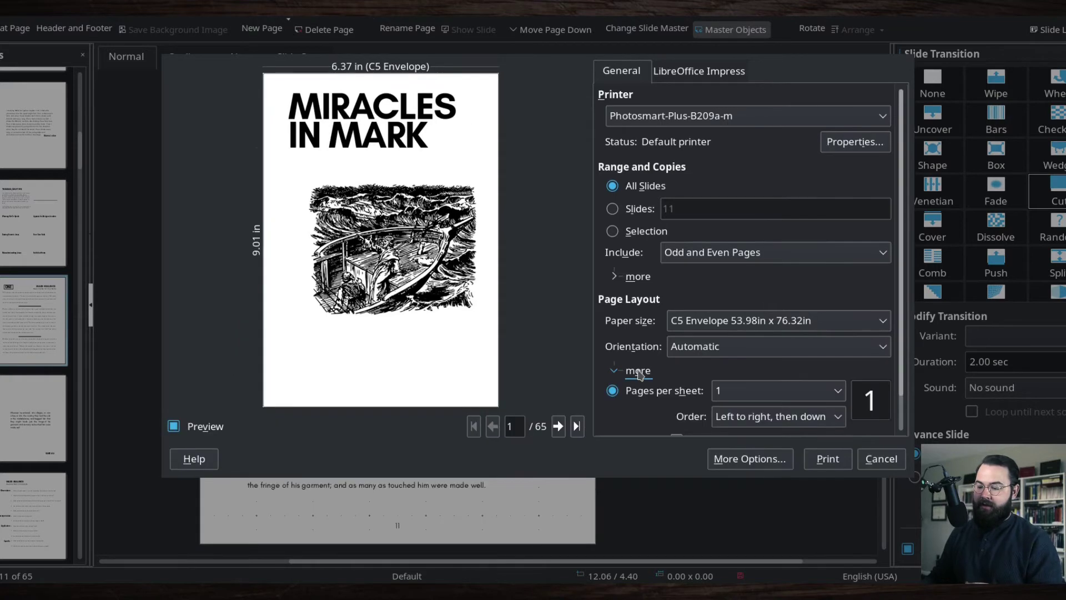
click(786, 396)
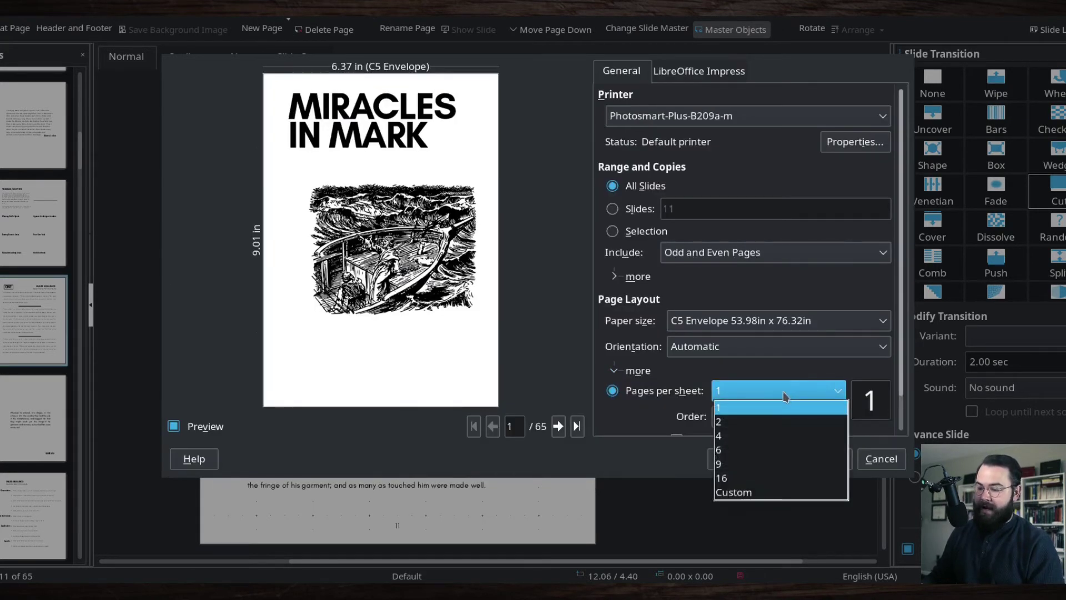
click(721, 421)
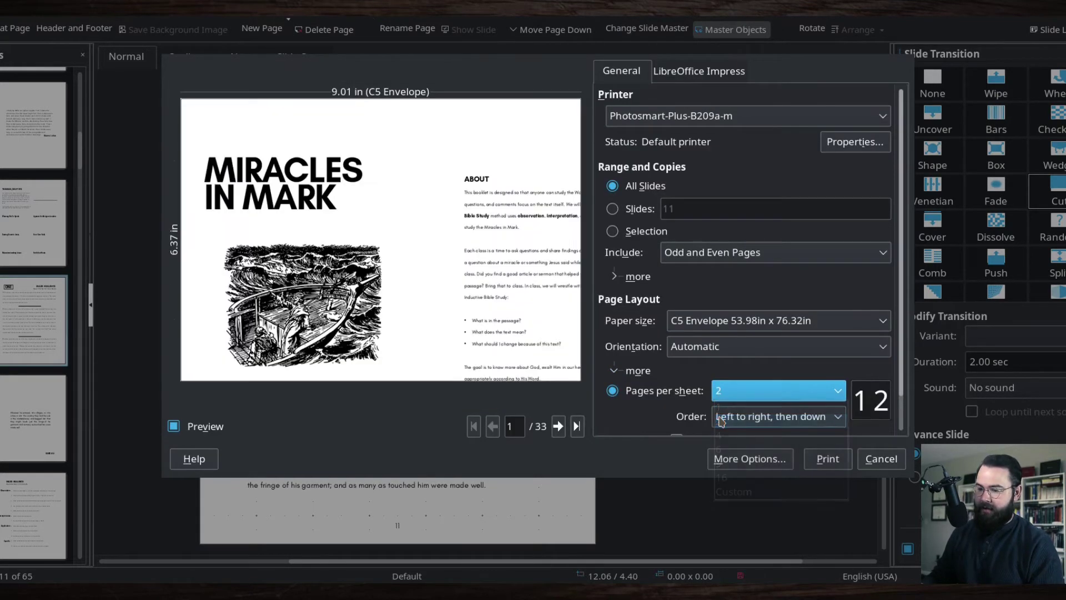
click(558, 426)
click(513, 426)
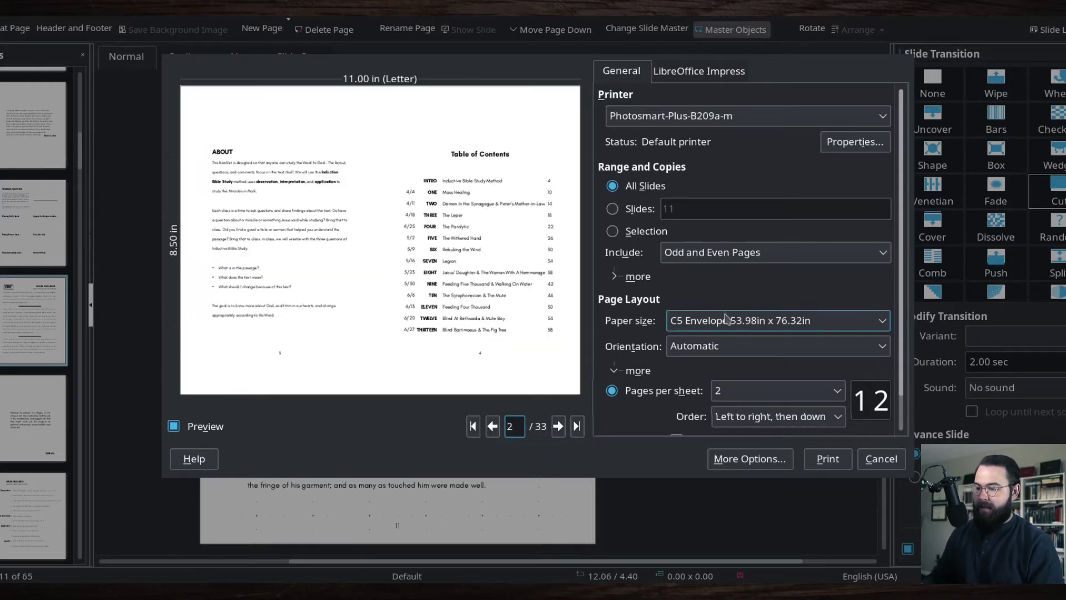
- Set the paper size to Legal, limit printing to a slide range, and switch to the browser
click(741, 324)
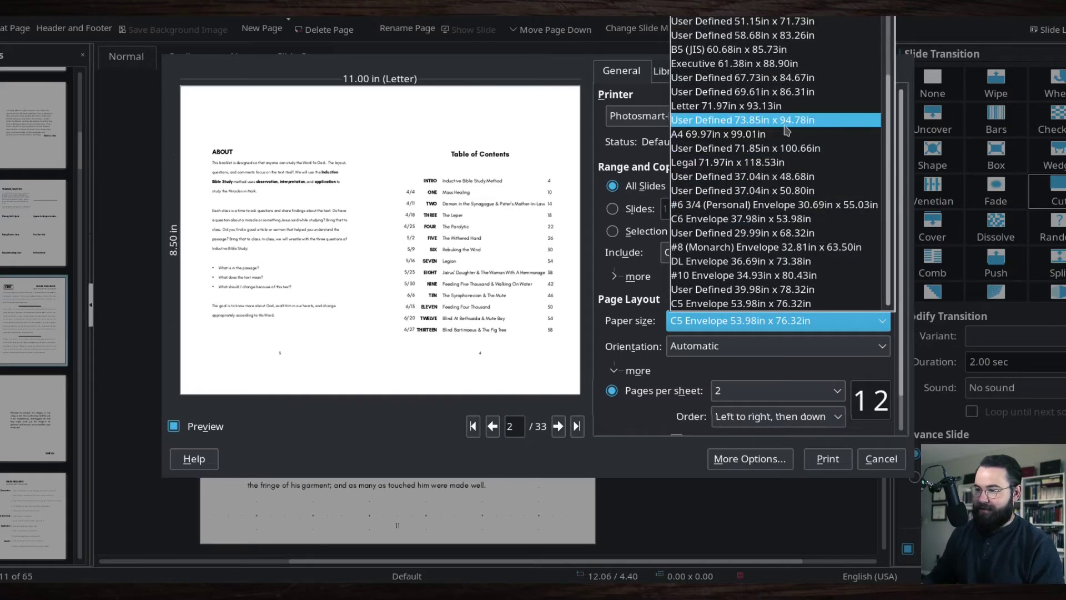
scroll(786, 281, up, 3)
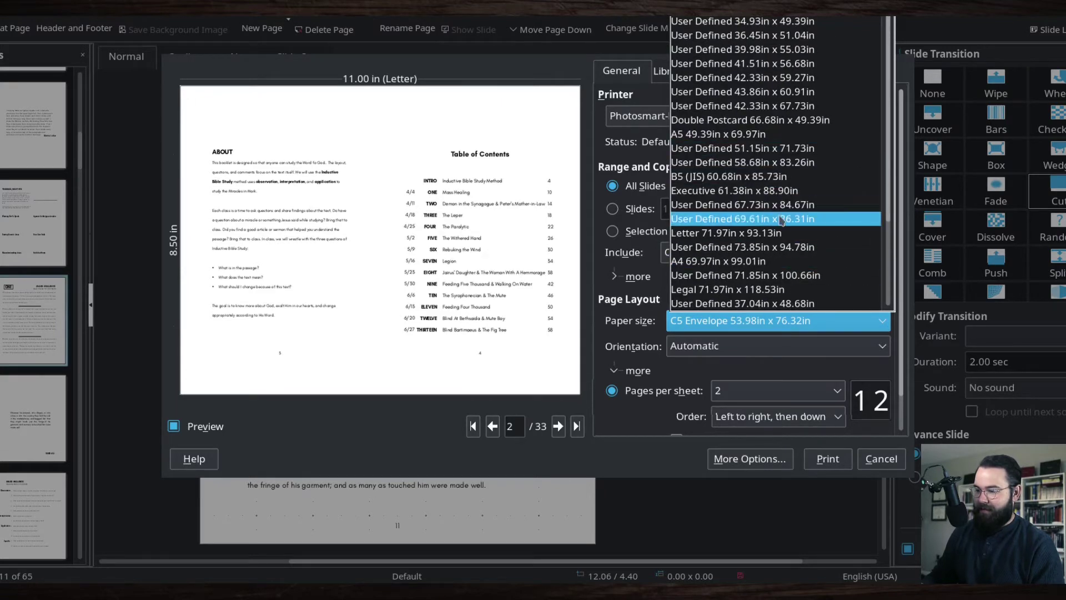
scroll(780, 230, up, 1)
scroll(777, 228, down, 2)
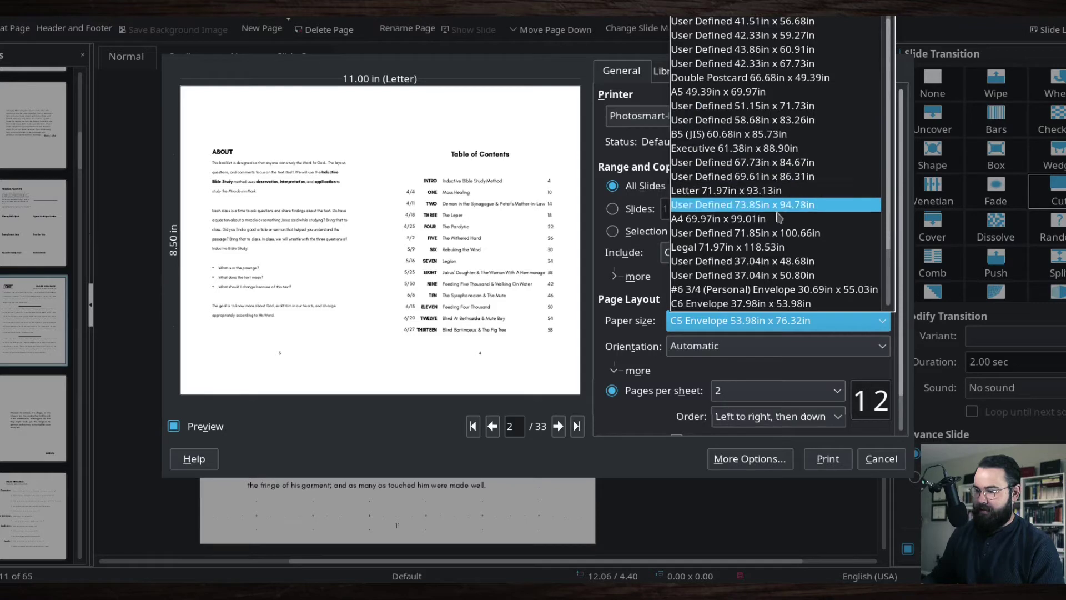
click(769, 247)
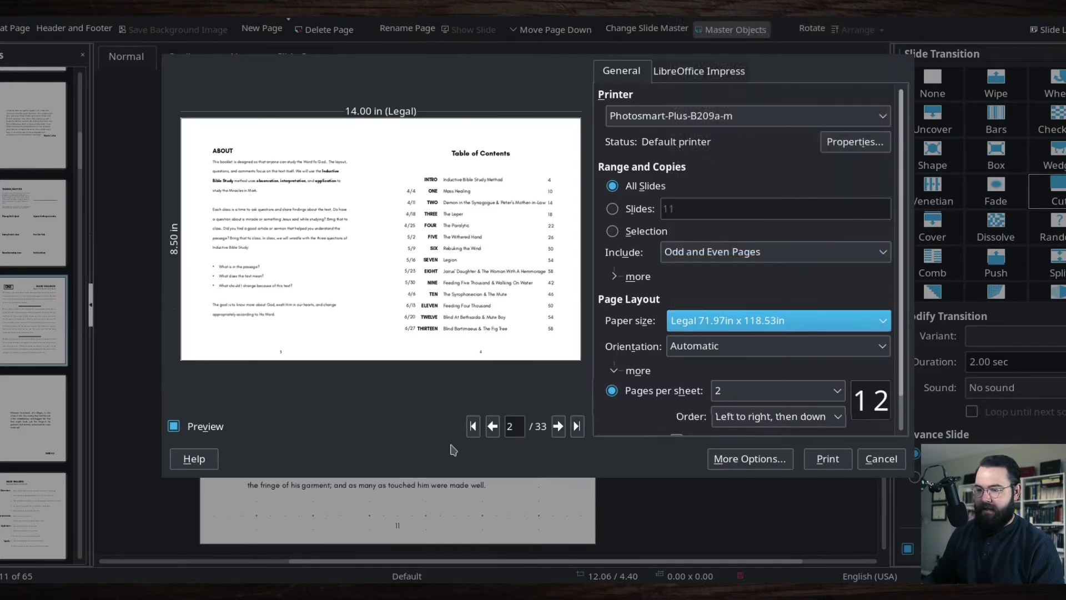
click(493, 426)
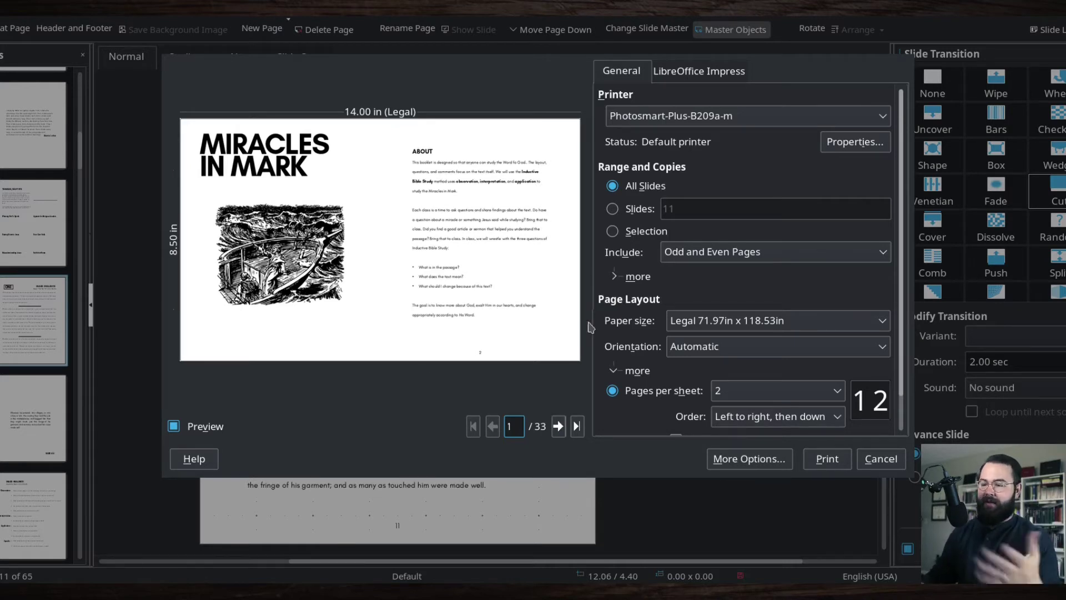
click(613, 209)
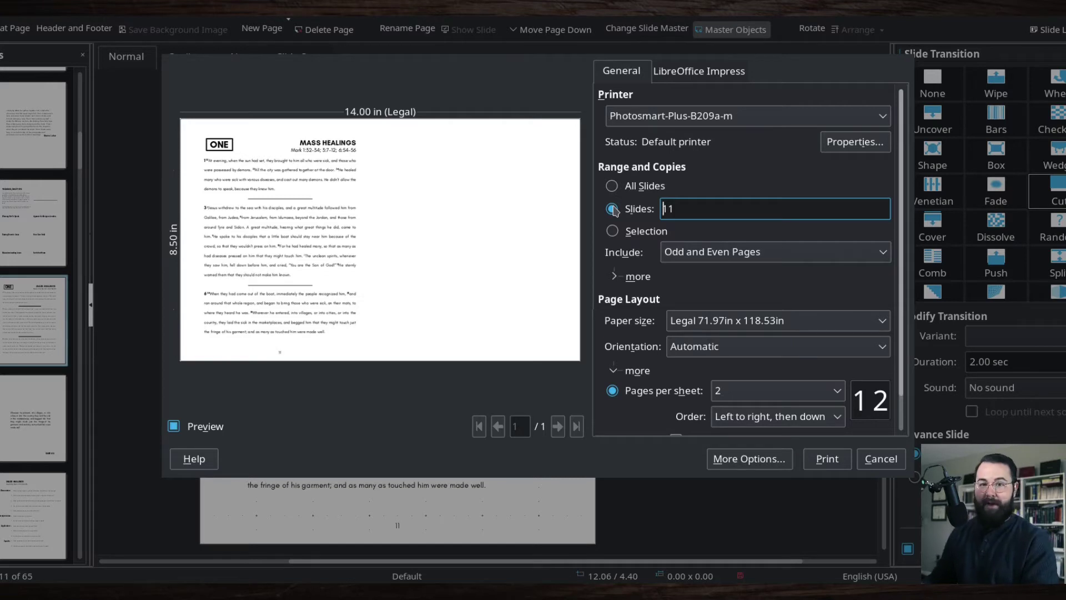
mouse_move(255, 569)
click(101, 573)
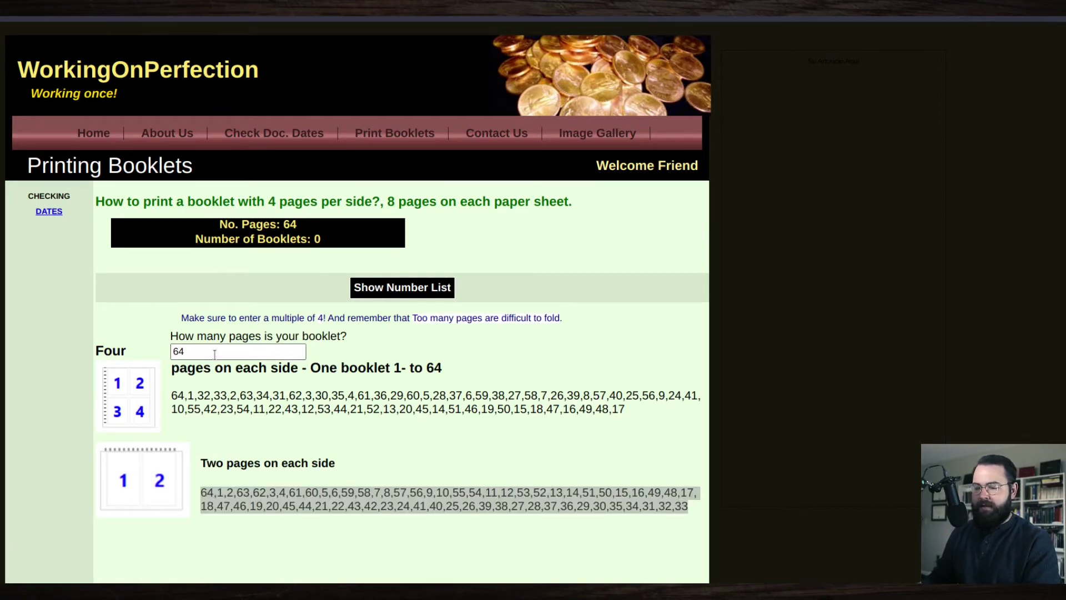
- Copy the 64-page booklet's 'Two pages on each side' page-order number list
drag(215, 354, 154, 360)
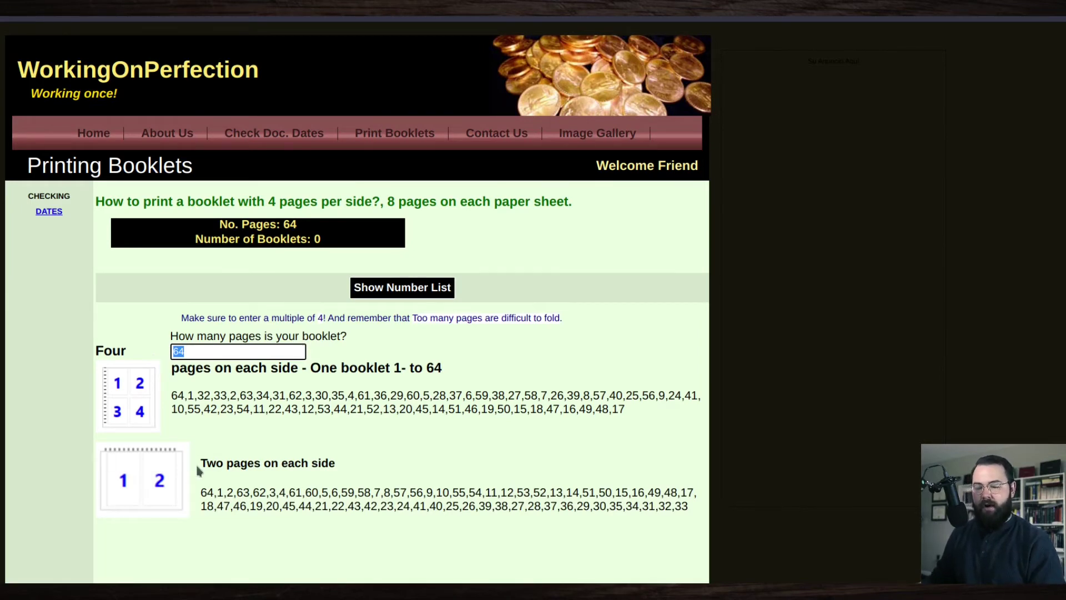
drag(200, 466, 336, 464)
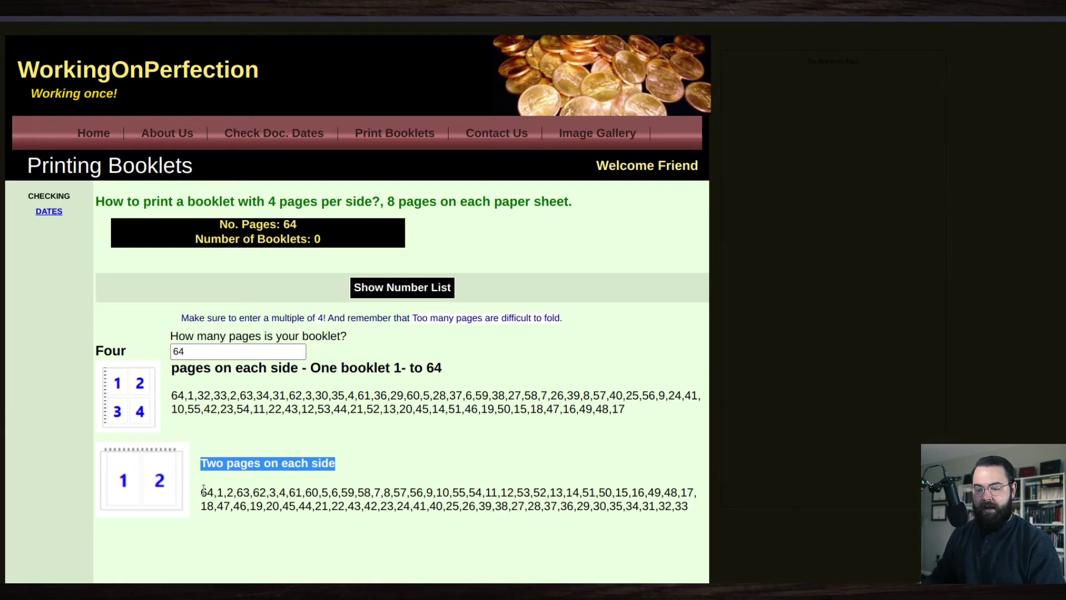
drag(203, 490, 649, 503)
right_click(649, 502)
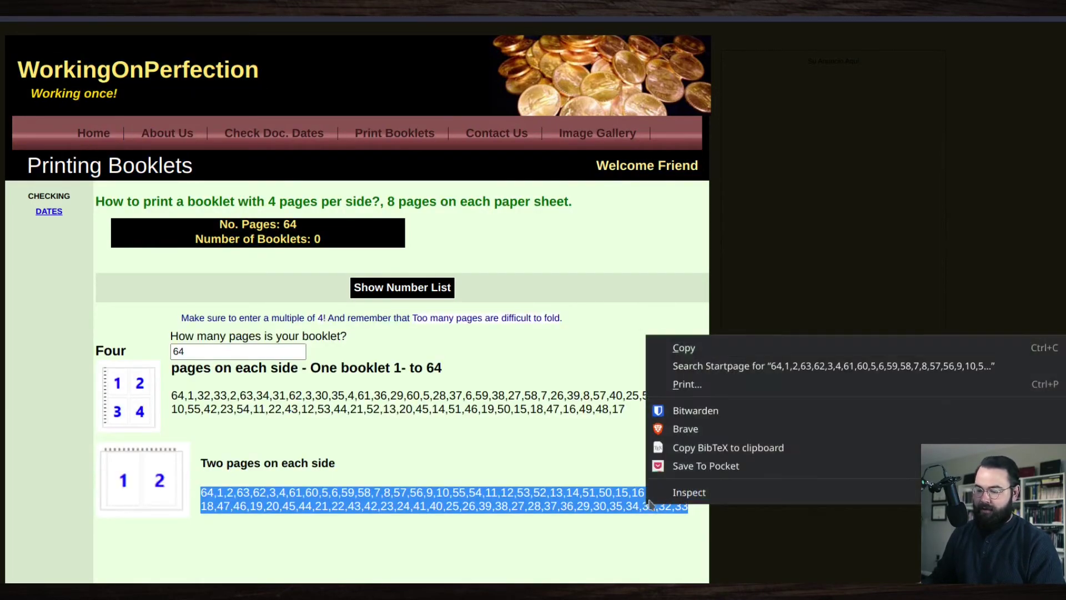
click(685, 347)
- Back in Print, replace the slide range 11 with the pasted booklet page order
key(alt+Tab)
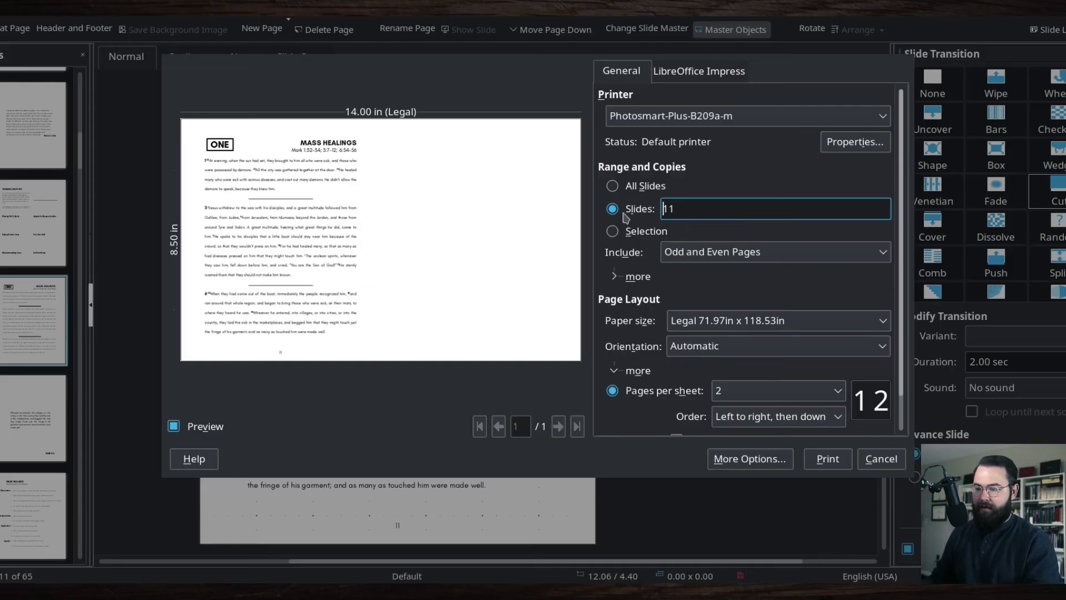
click(612, 185)
click(612, 208)
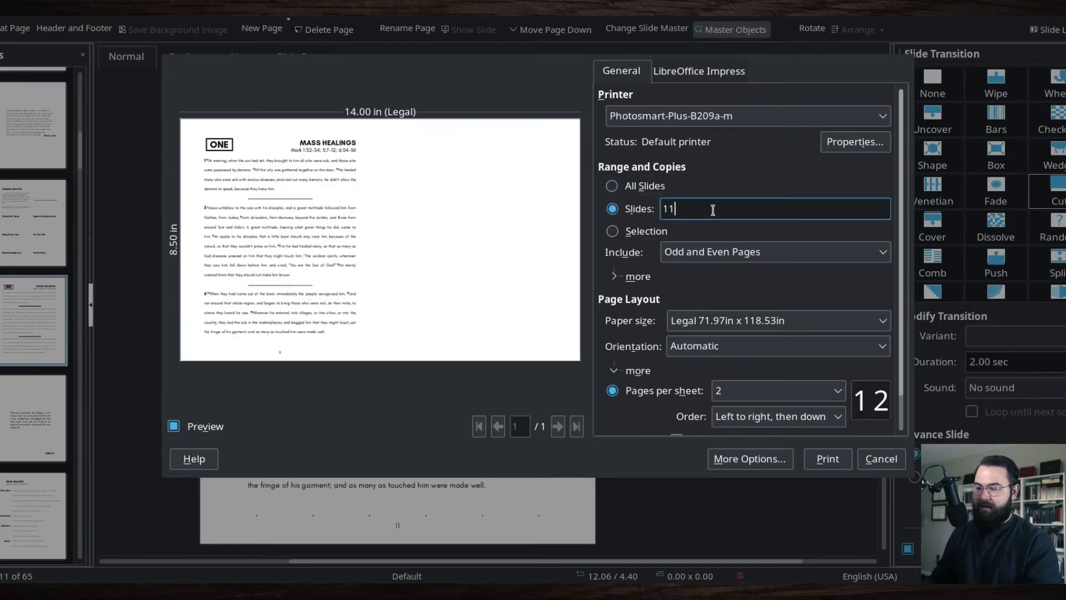
double_click(713, 210)
key(ctrl+v)
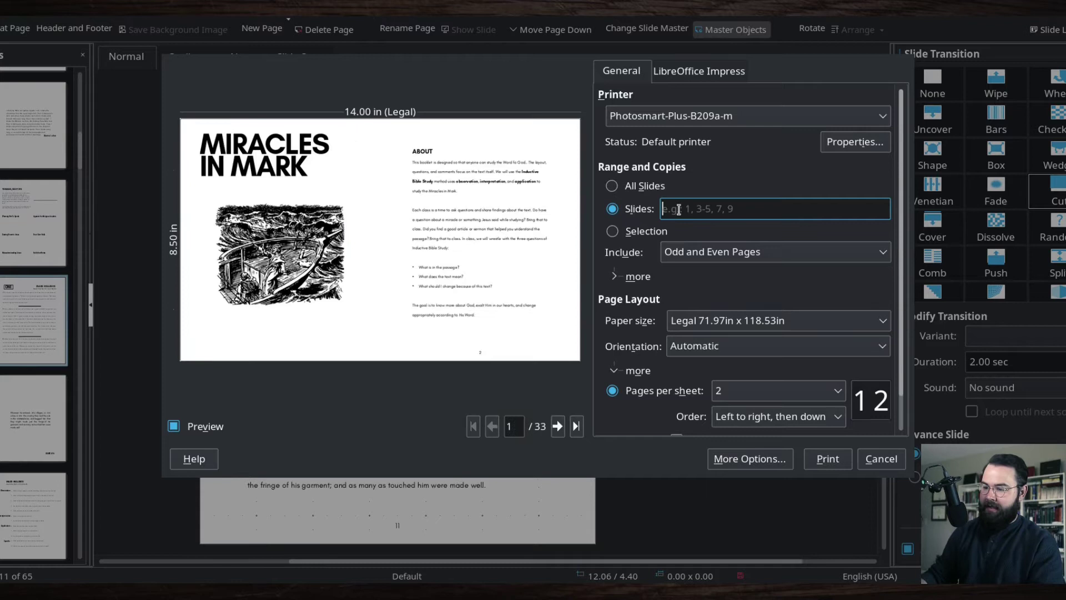
right_click(678, 209)
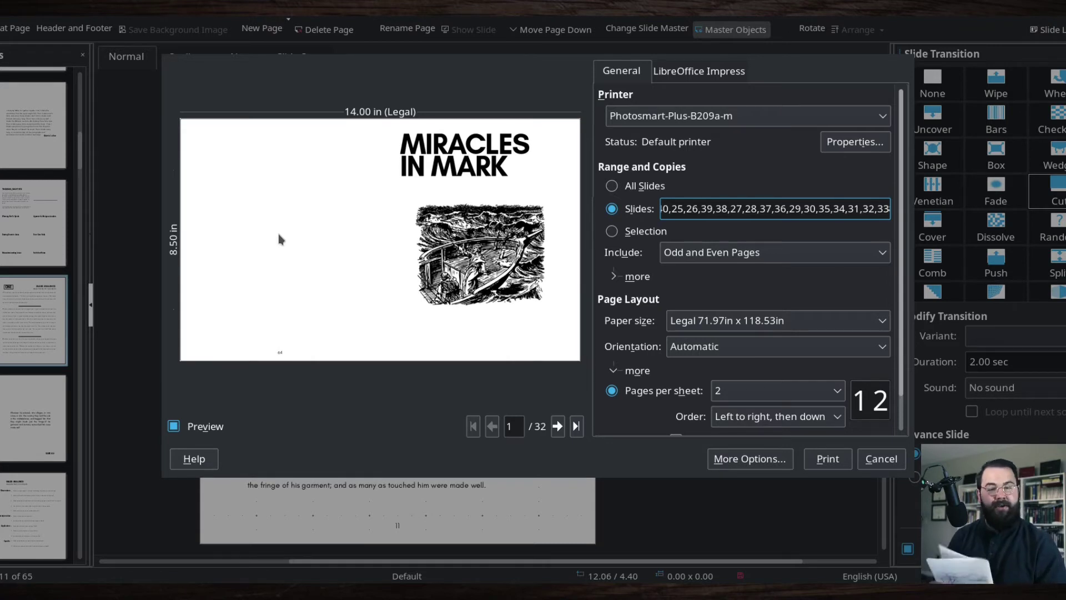
- Preview booklet sheets two through five, then set the printer to Print to File
click(558, 426)
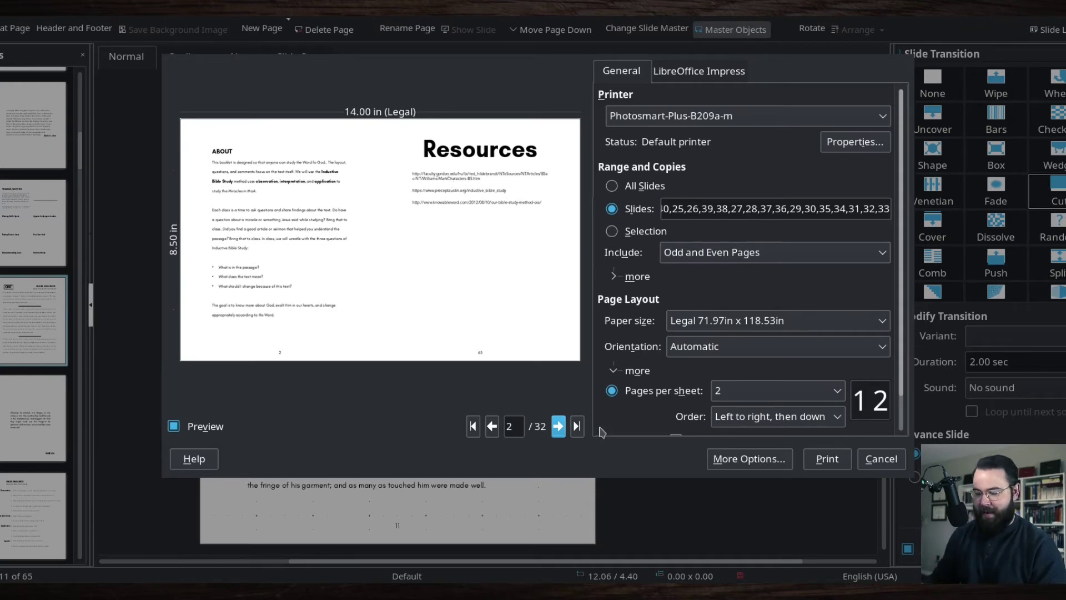
click(558, 427)
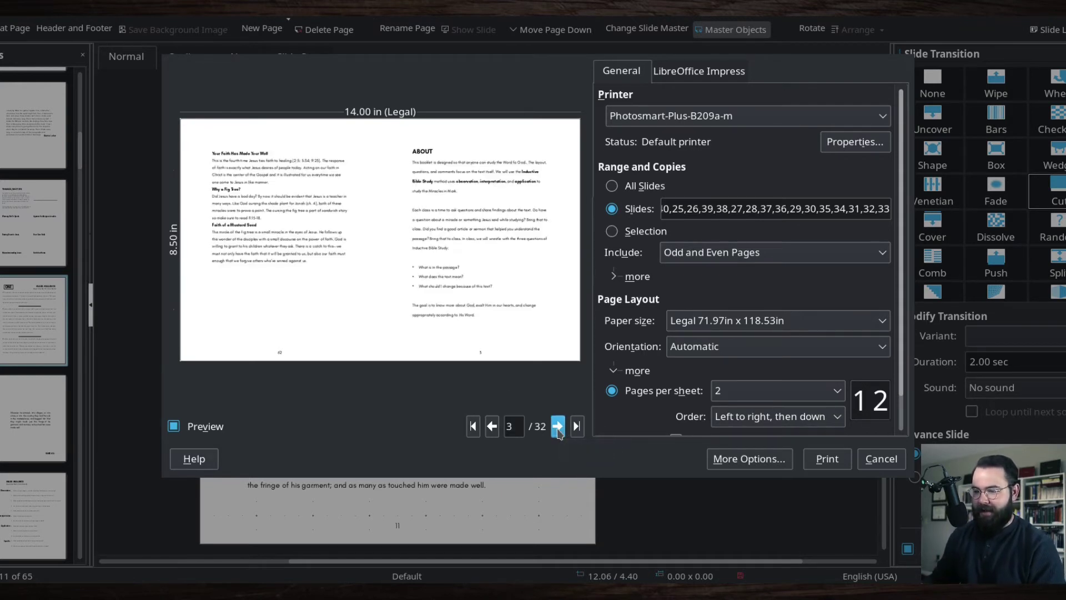
click(558, 427)
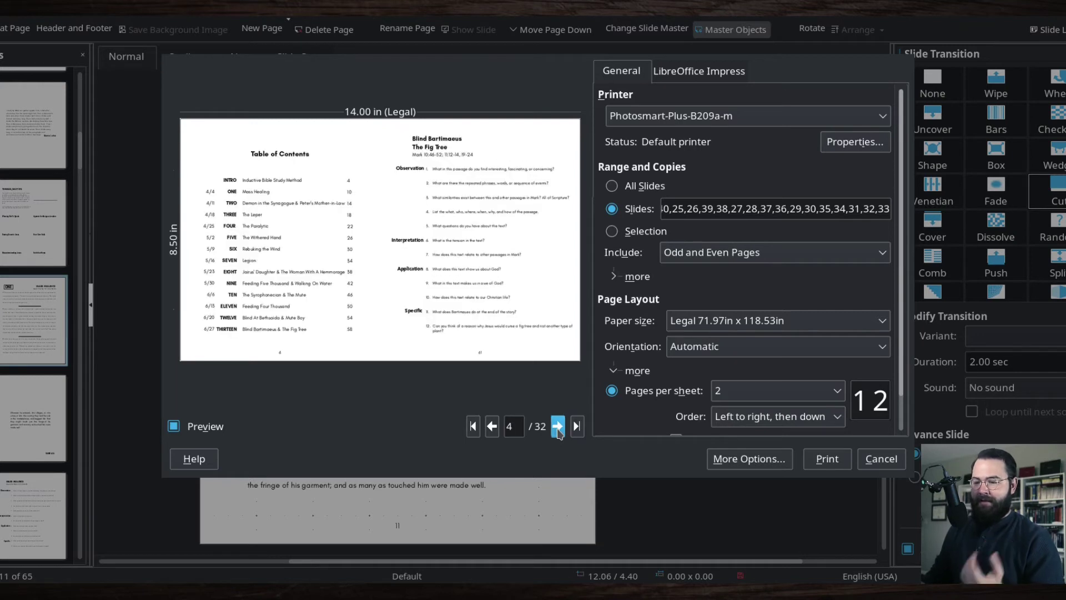
click(558, 427)
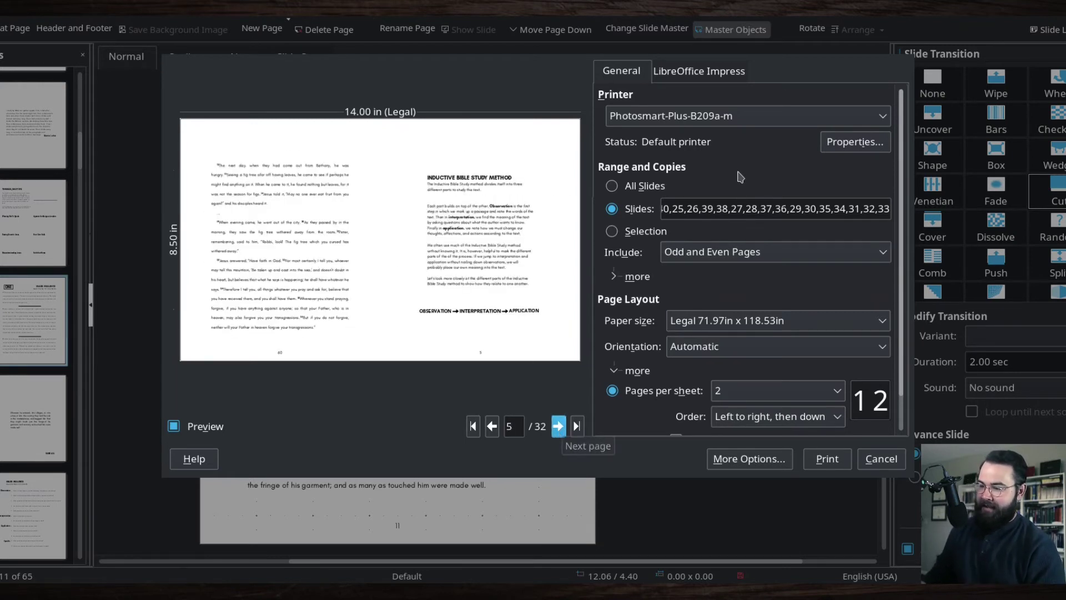
click(669, 117)
click(656, 133)
click(666, 118)
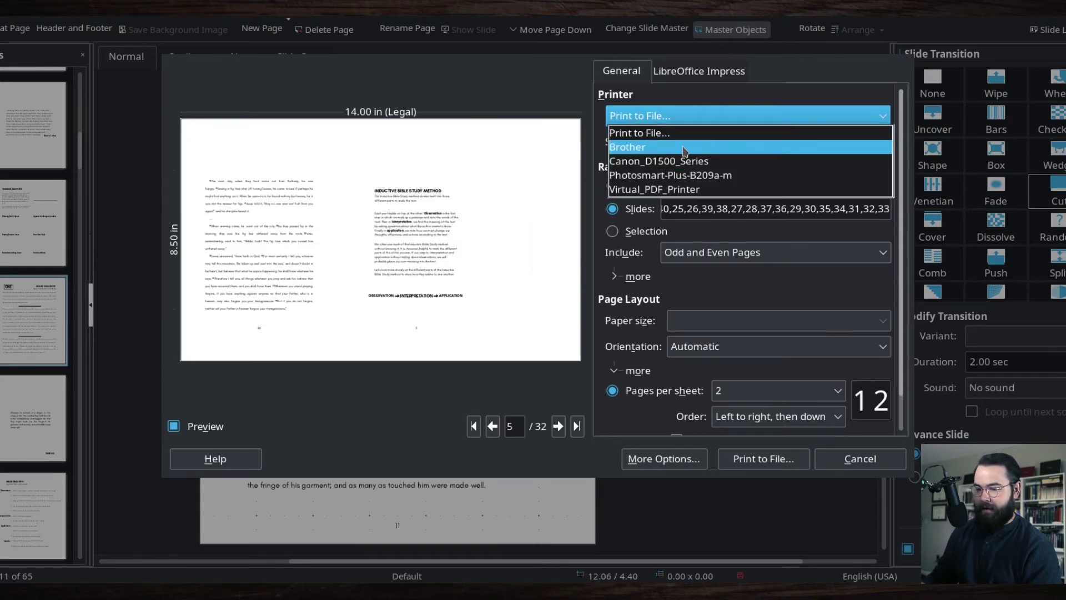
- Choose the Brother printer, then cancel the Print dialog without printing
click(561, 431)
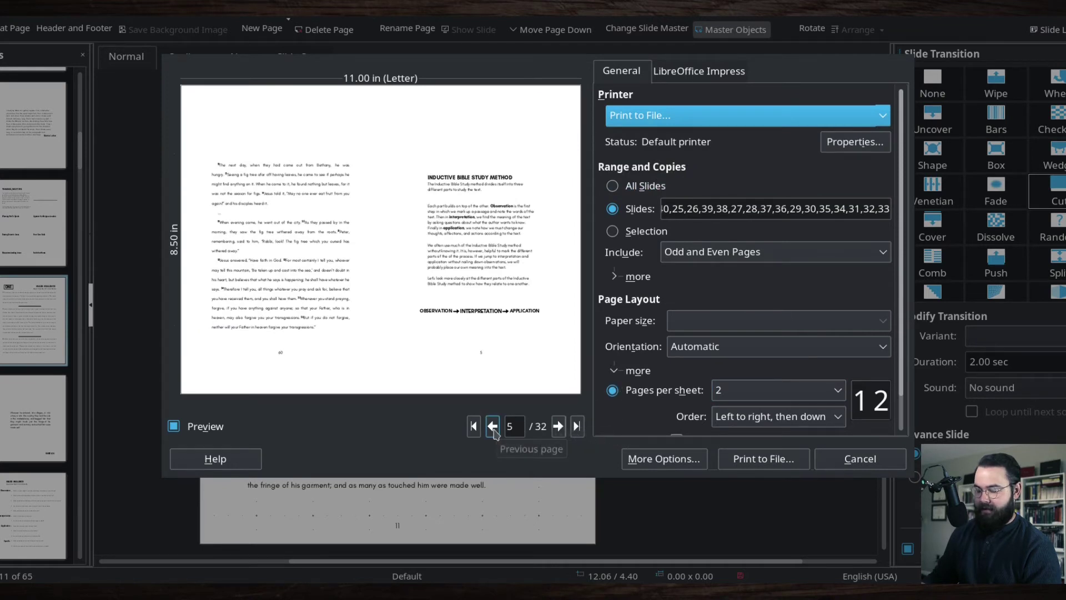
click(492, 426)
click(784, 118)
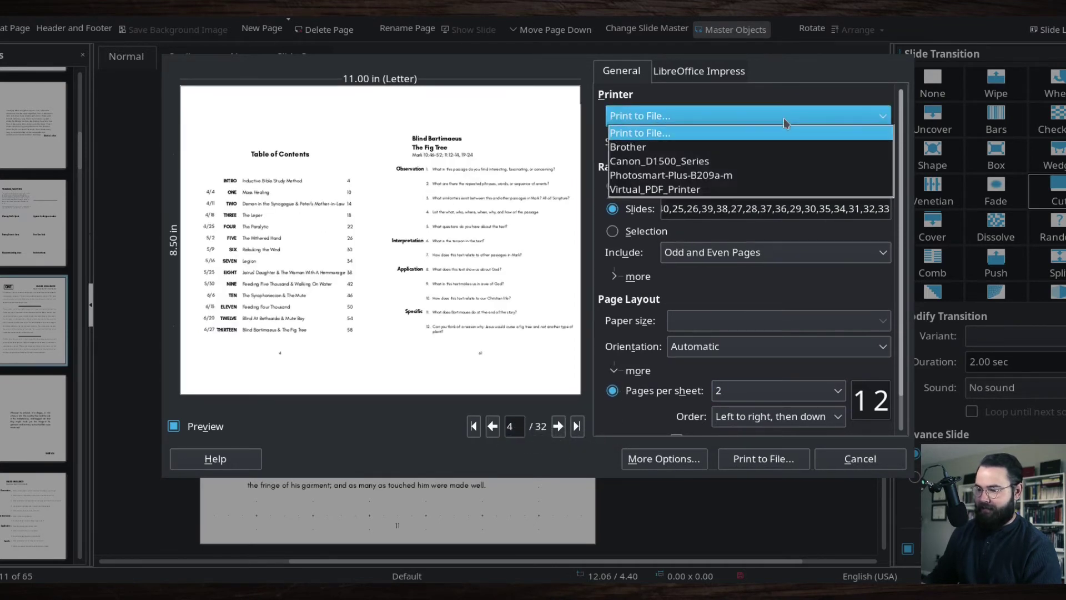
click(760, 147)
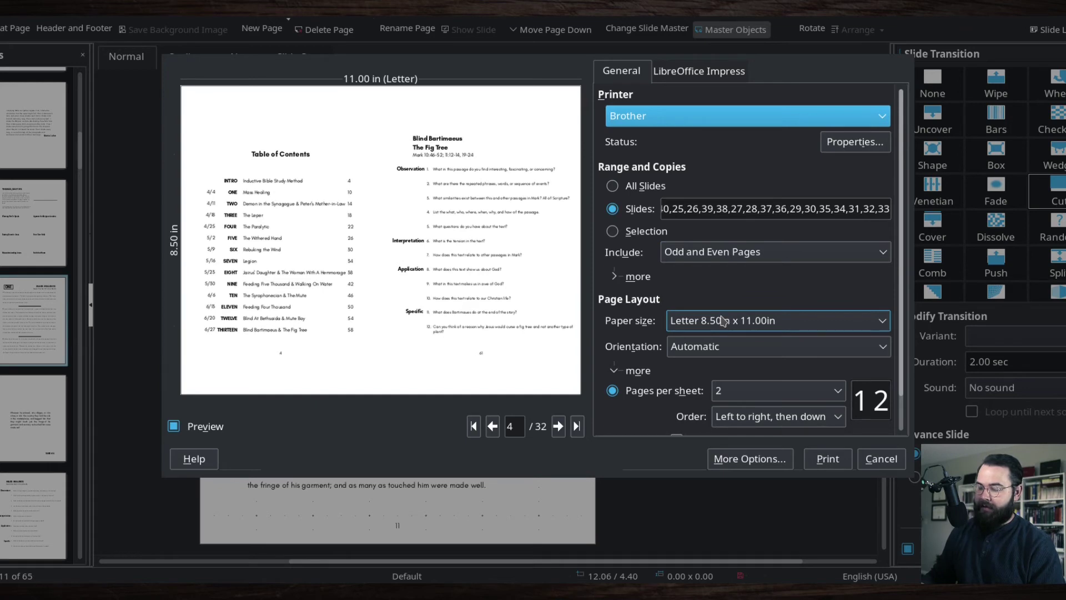
click(883, 461)
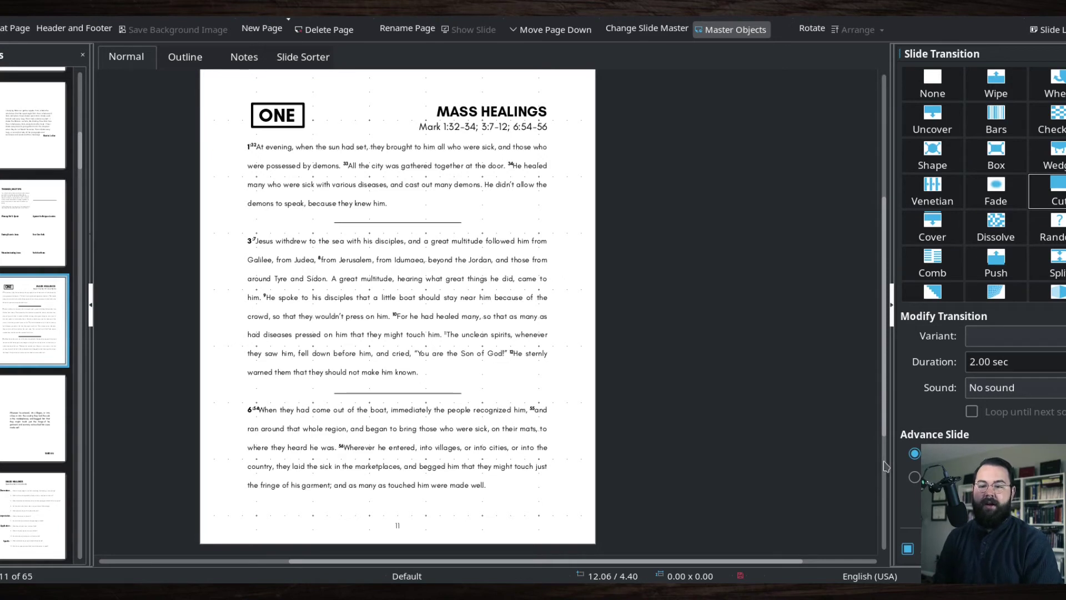
- Start editing the Mass Healings passage text box, then switch to the Brave browser
click(353, 309)
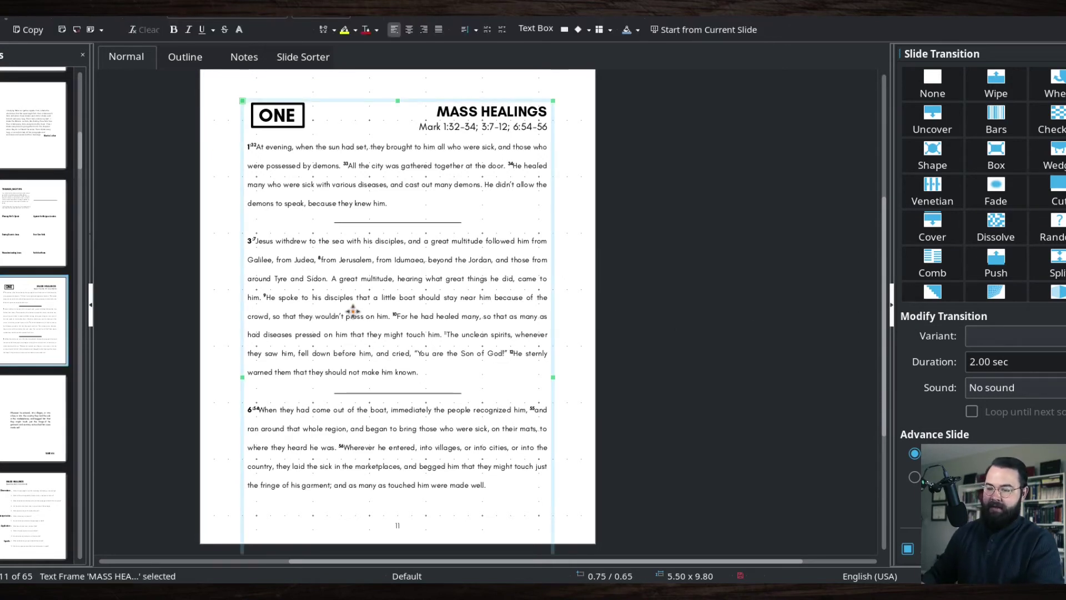
click(368, 297)
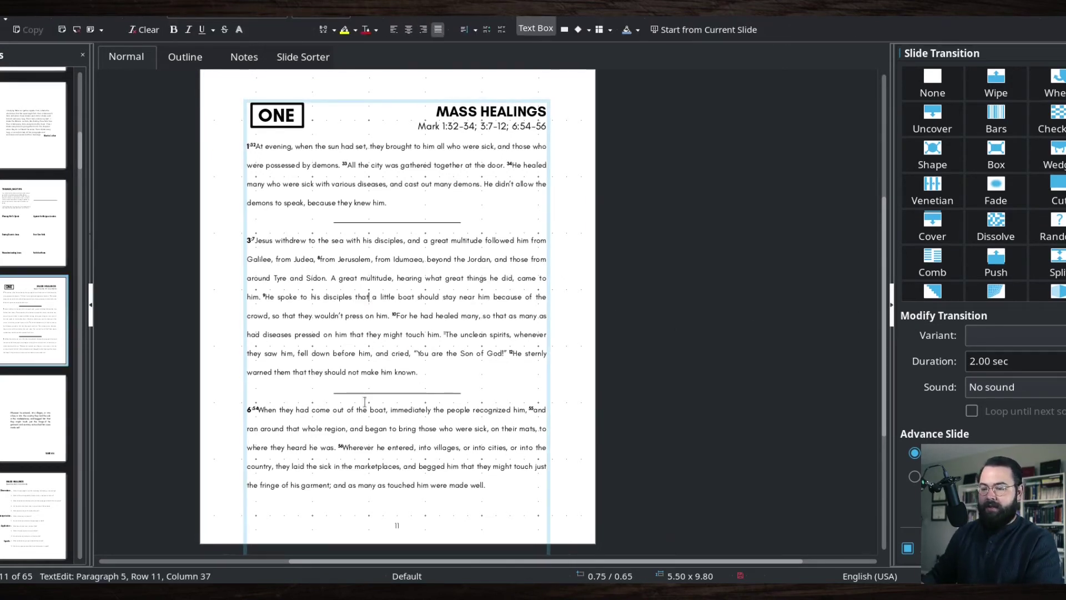
click(102, 574)
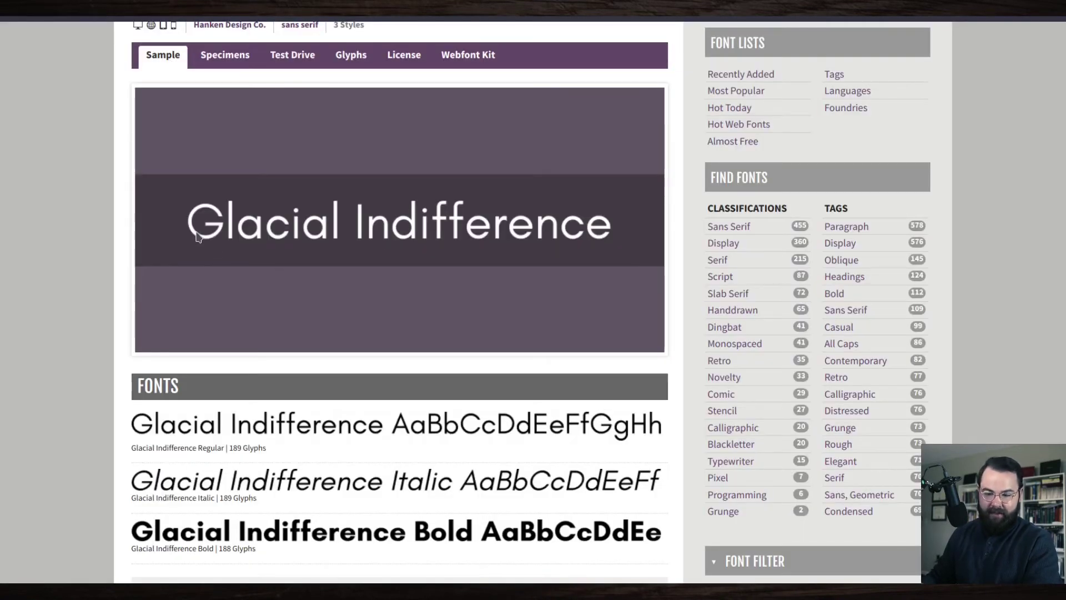
- Scroll down to the Glacial Indifference styles and its Font Information section
scroll(19, 302, down, 3)
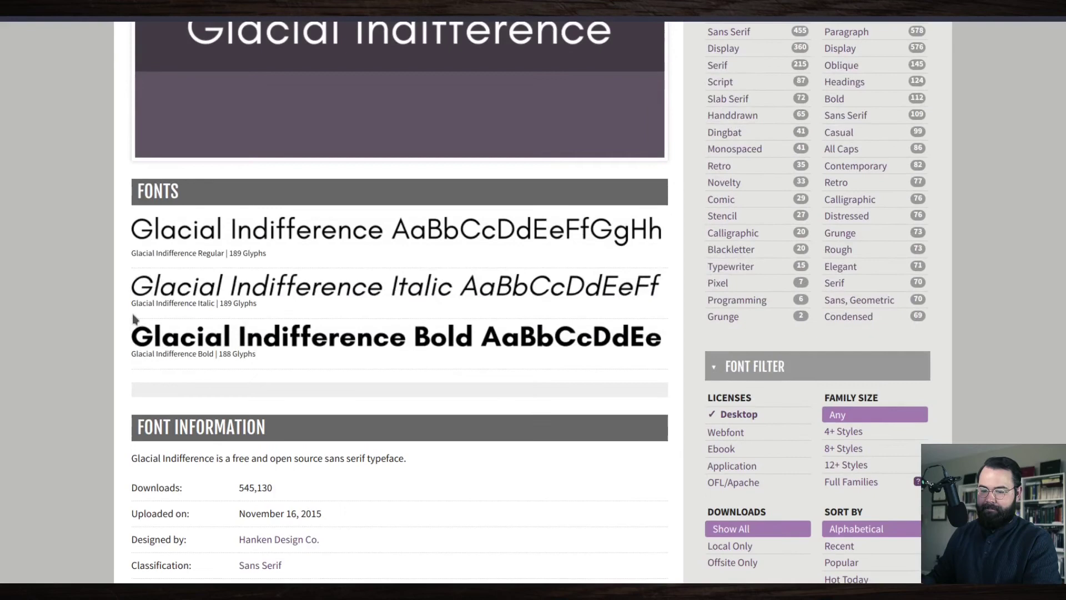
scroll(134, 318, down, 2)
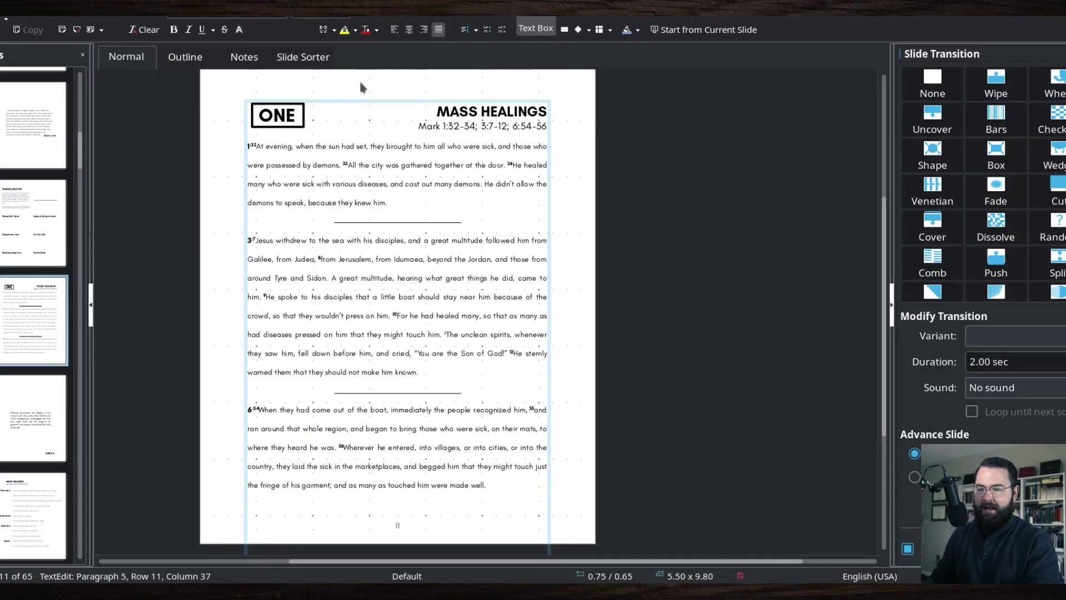
click(369, 143)
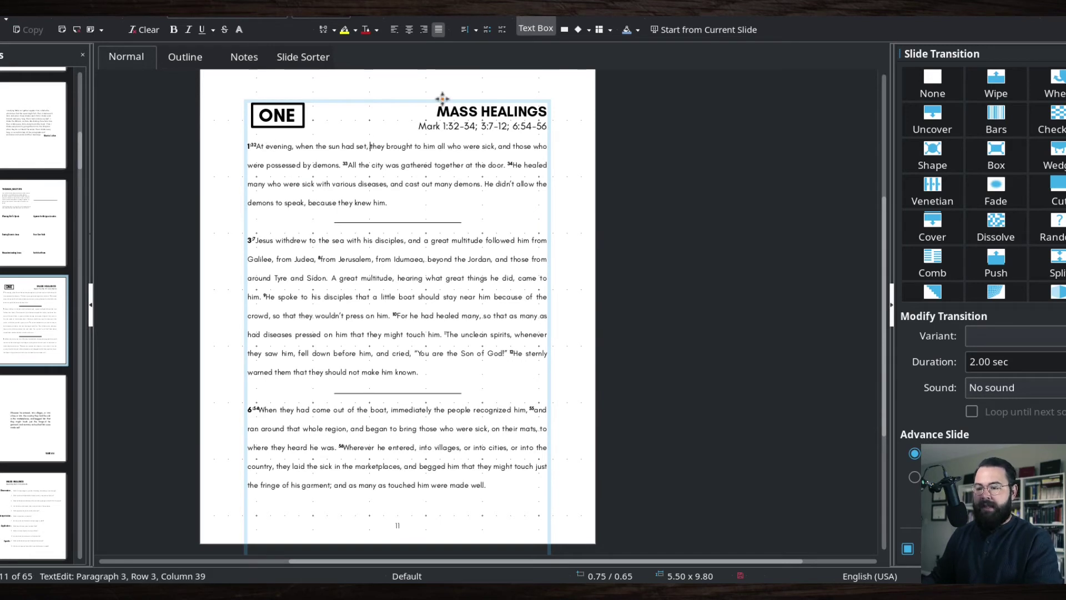
click(428, 126)
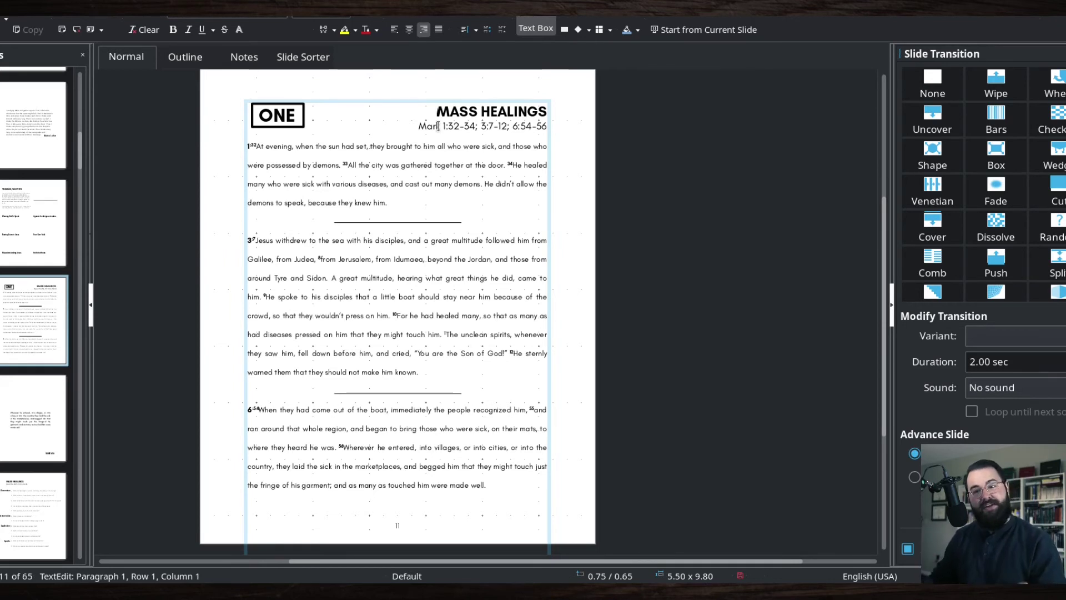
- Finish the text box edit and look through slides 19 (The Leper), 17, 18 and 16
click(145, 133)
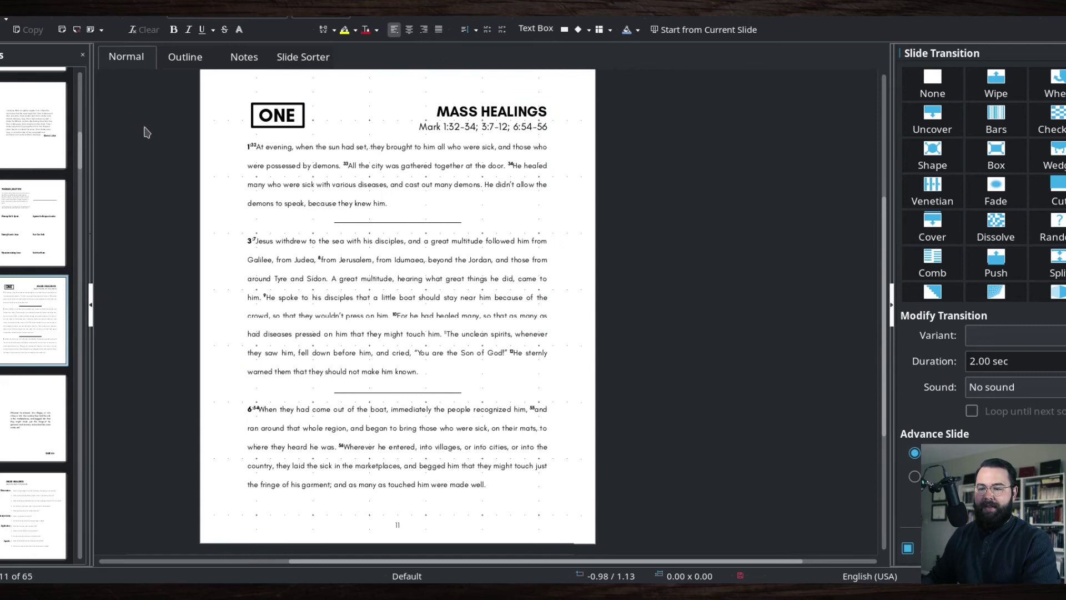
scroll(40, 453, down, 5)
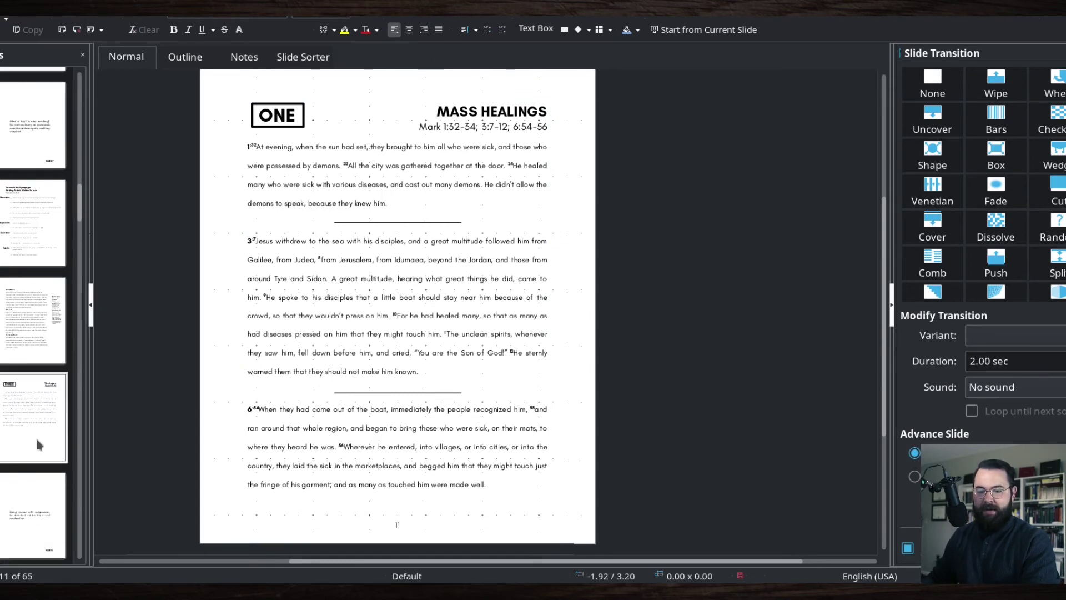
click(39, 444)
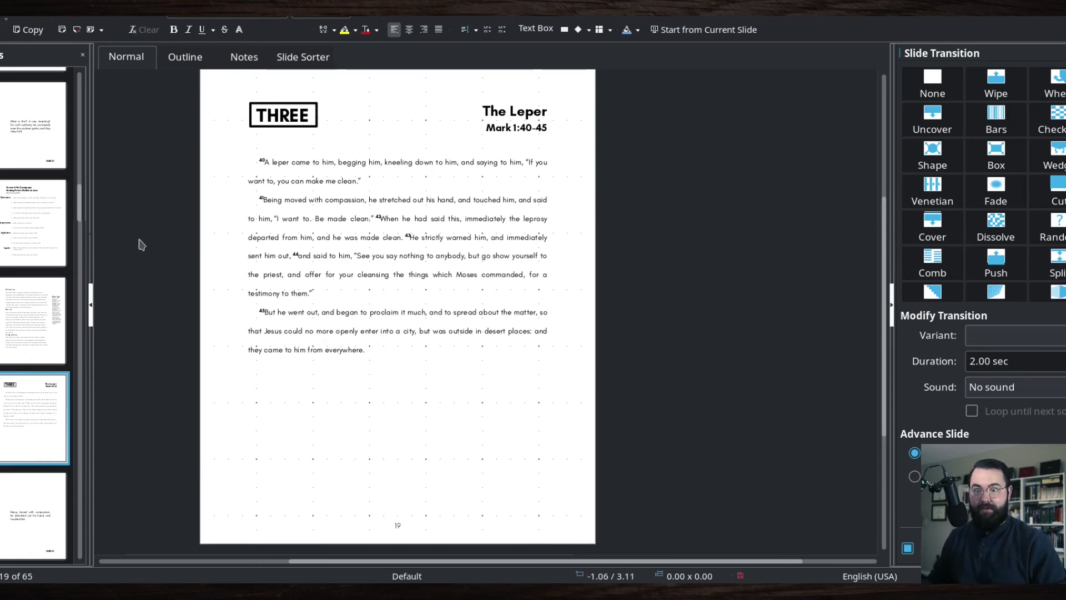
click(20, 239)
click(16, 303)
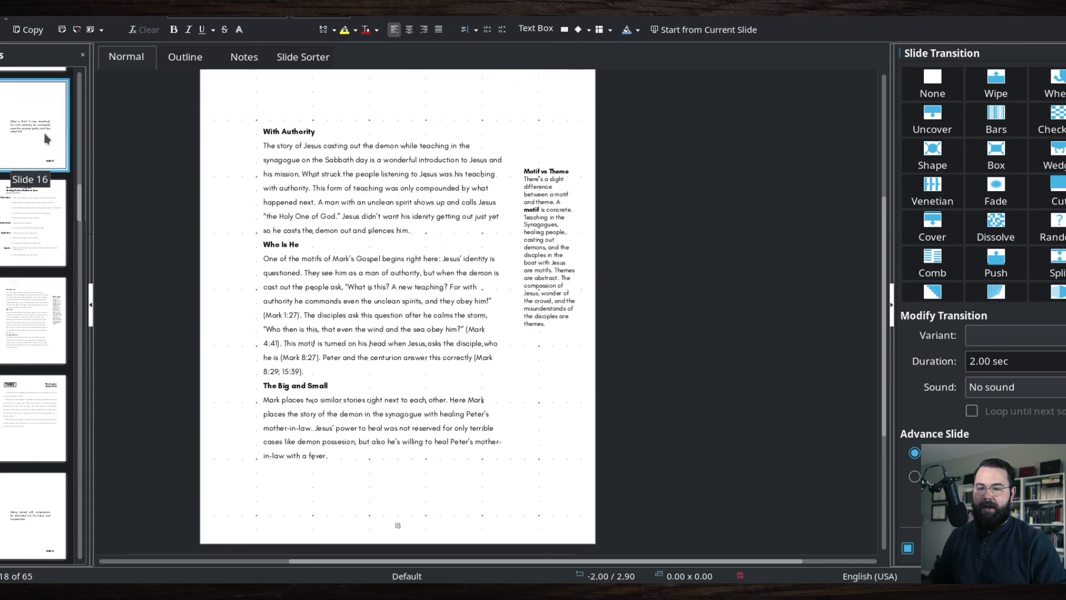
click(56, 211)
click(46, 139)
- Look over slides 12, 13 and 14, then show all slides in Slide Sorter view
scroll(44, 160, up, 4)
click(44, 156)
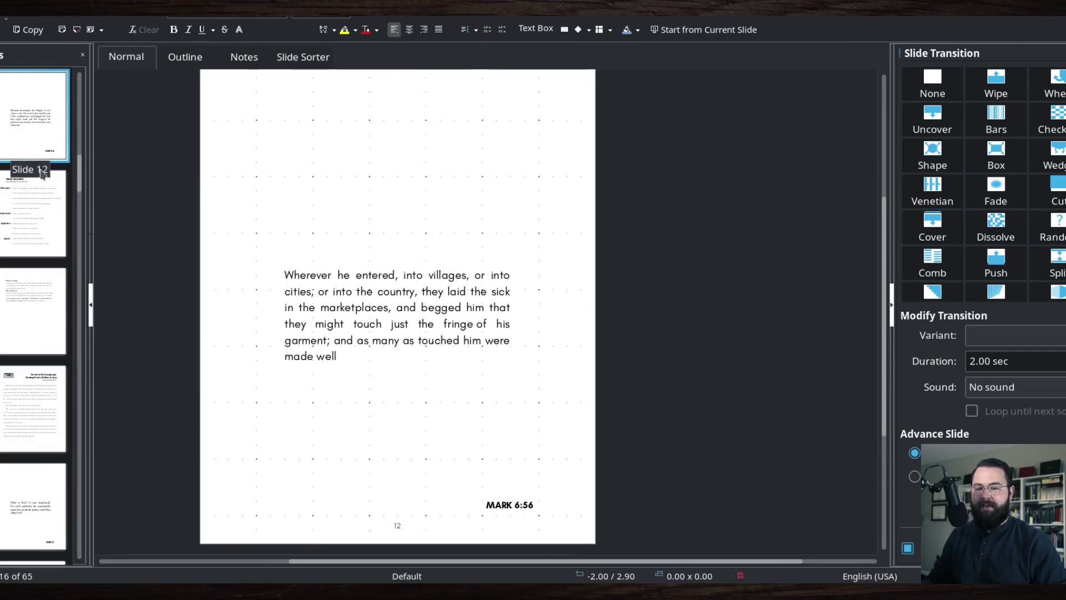
click(32, 211)
click(32, 125)
click(33, 311)
click(304, 57)
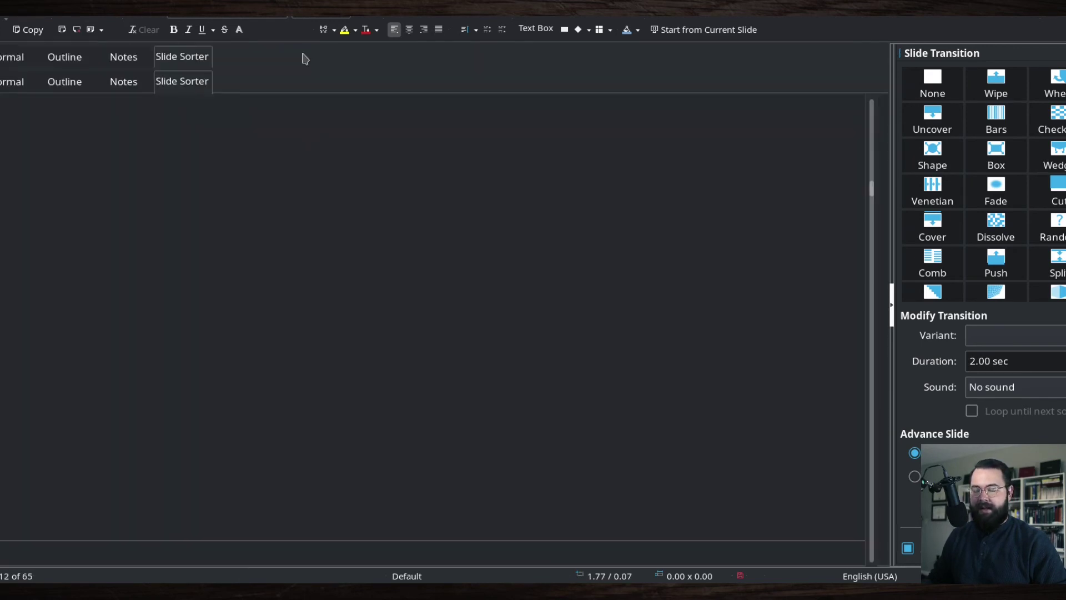
- At 4 slides per row, try moving With Authority to slide 14 and Jairus' Daughter after slide 43
click(103, 59)
scroll(105, 58, up, 3)
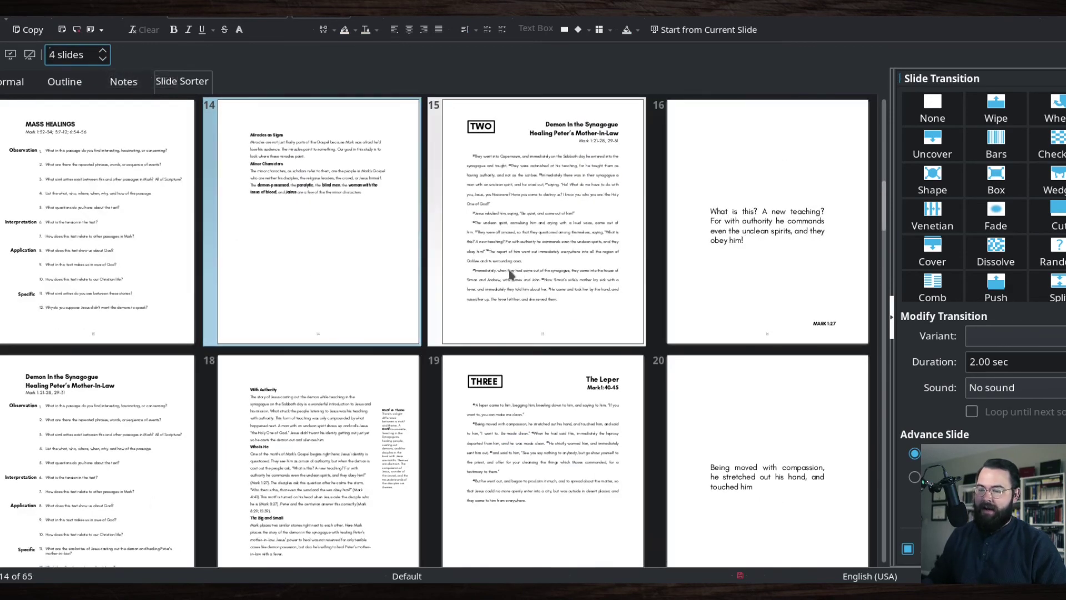
drag(305, 447, 188, 216)
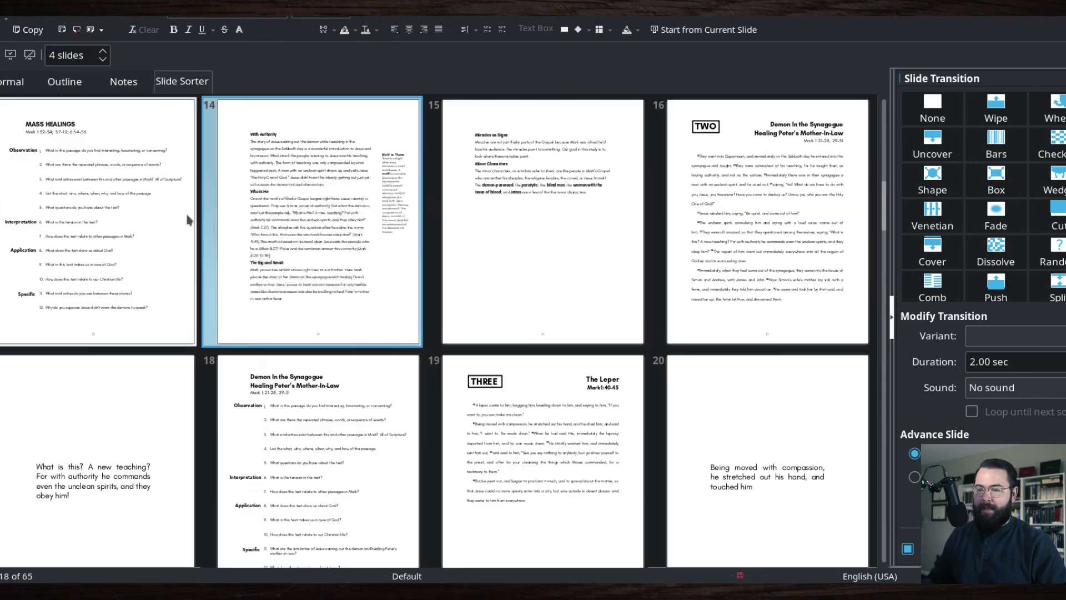
drag(722, 233, 28, 408)
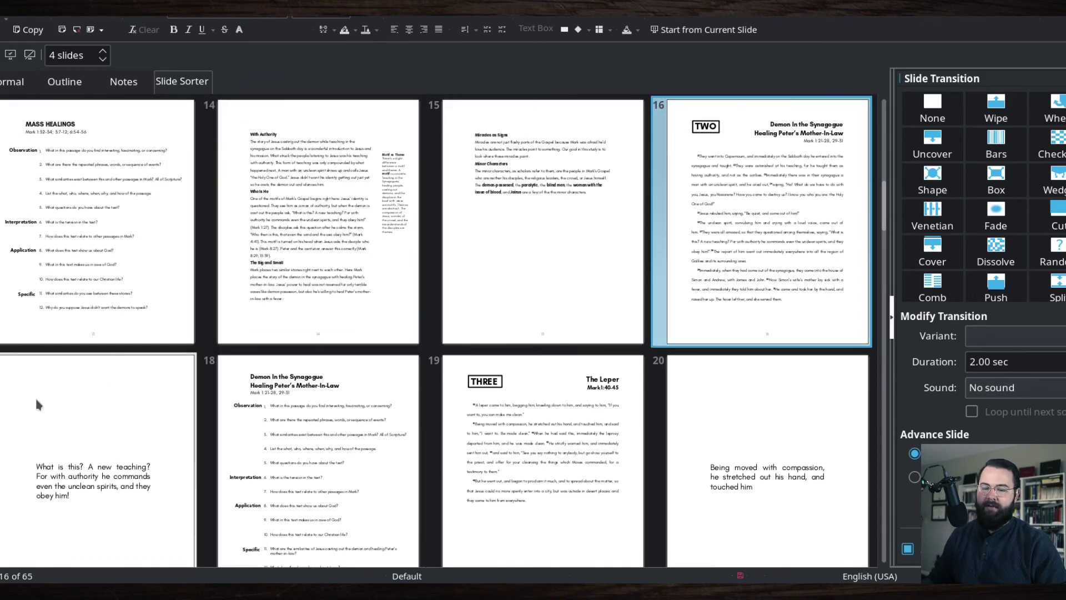
drag(888, 200, 888, 428)
drag(385, 254, 633, 194)
- Undo the slide moves so With Authority is slide 18 again, then return to Normal view
key(ctrl+z)
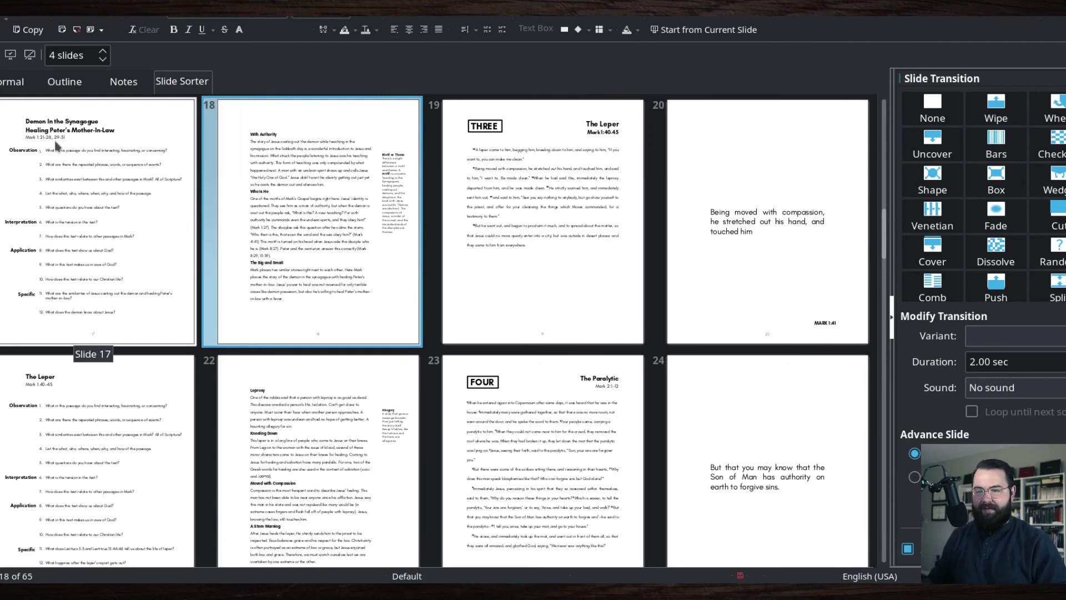
click(432, 185)
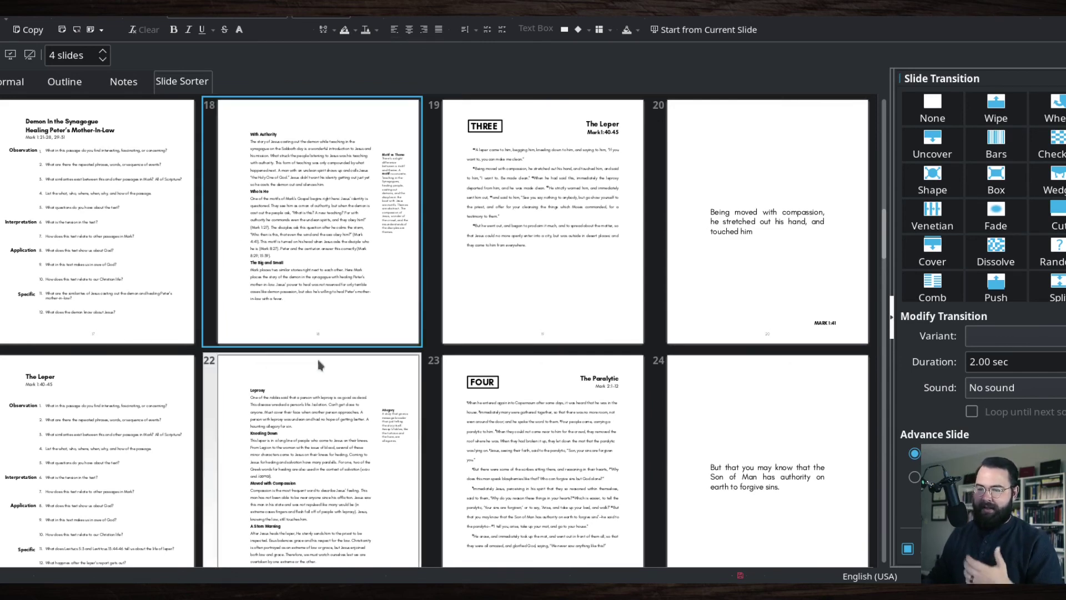
scroll(440, 244, down, 10)
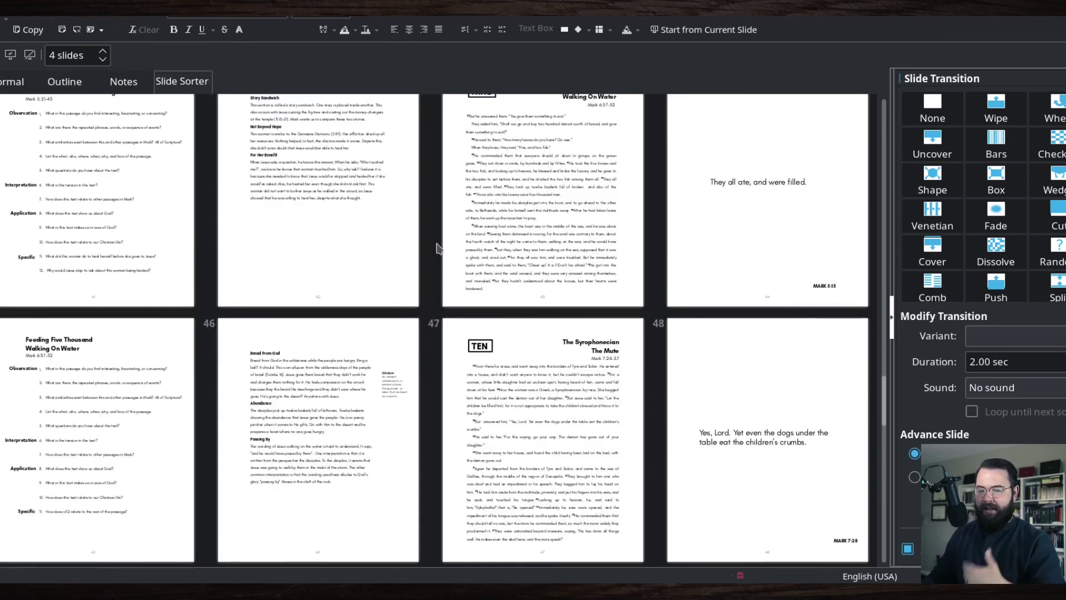
scroll(437, 247, down, 2)
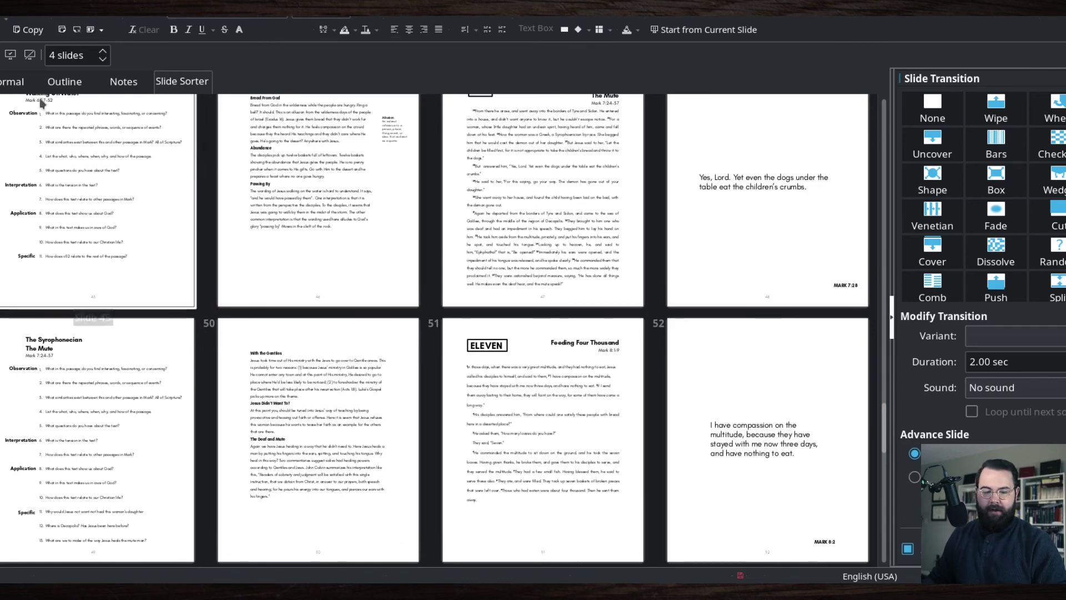
click(14, 81)
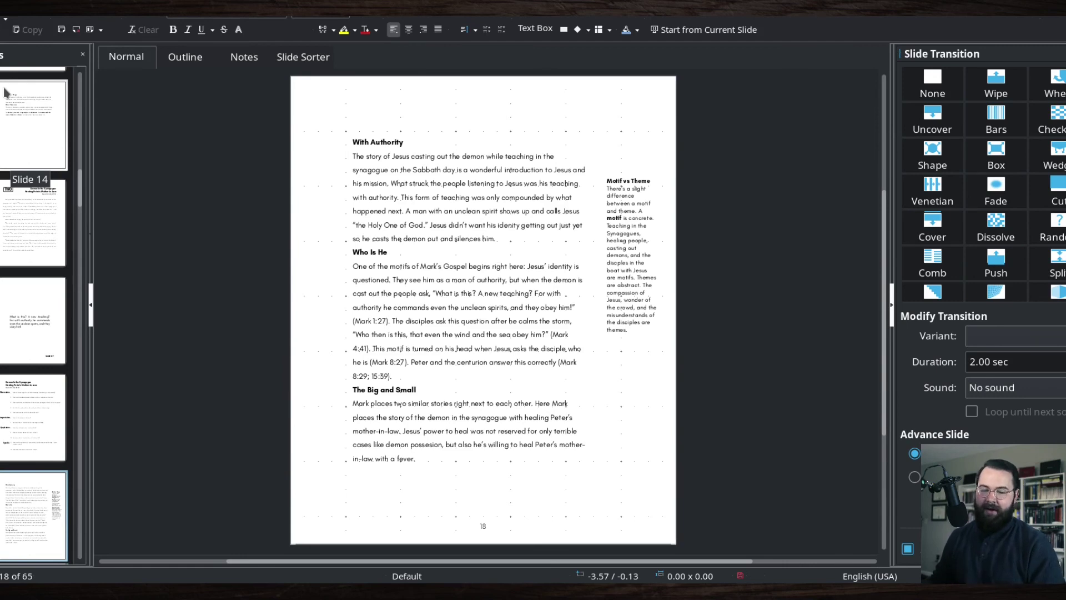
- Go via slide 17 to slide 15, the Demon in the Synagogue scripture page (Mark 1:21-31)
click(41, 412)
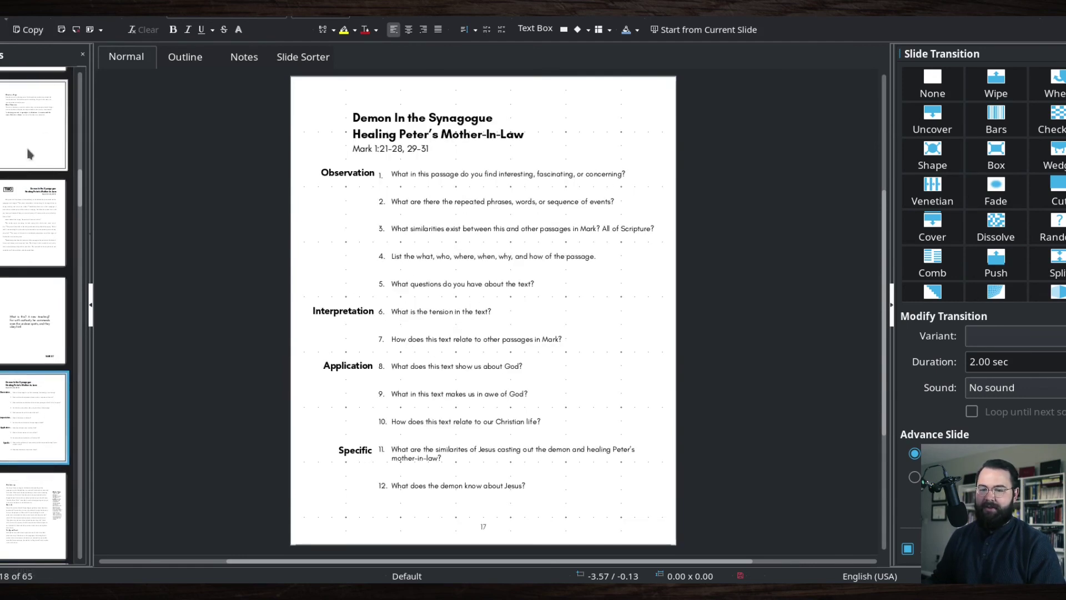
click(34, 223)
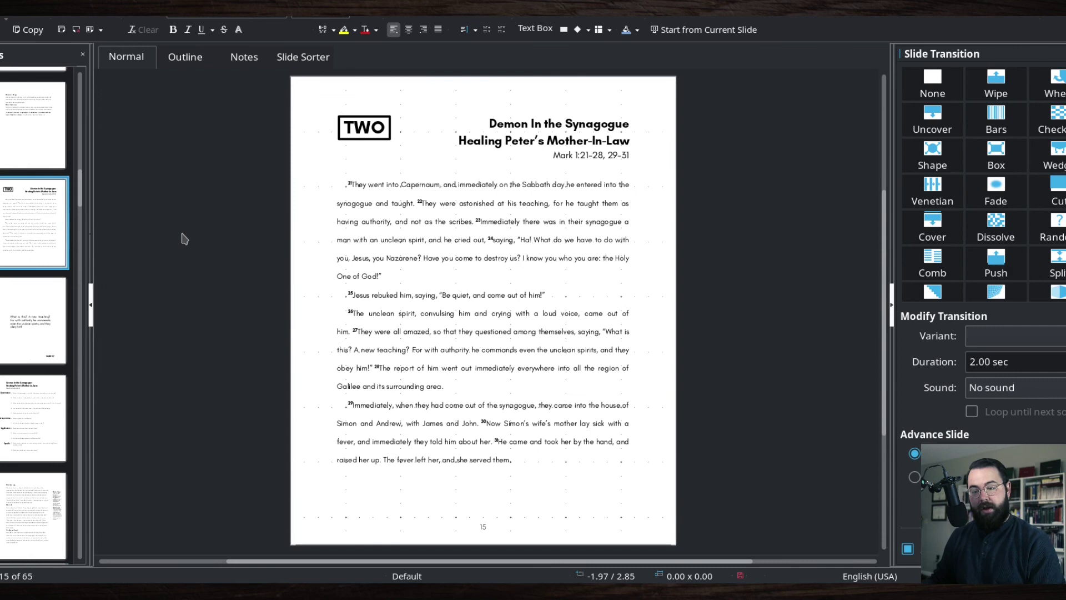